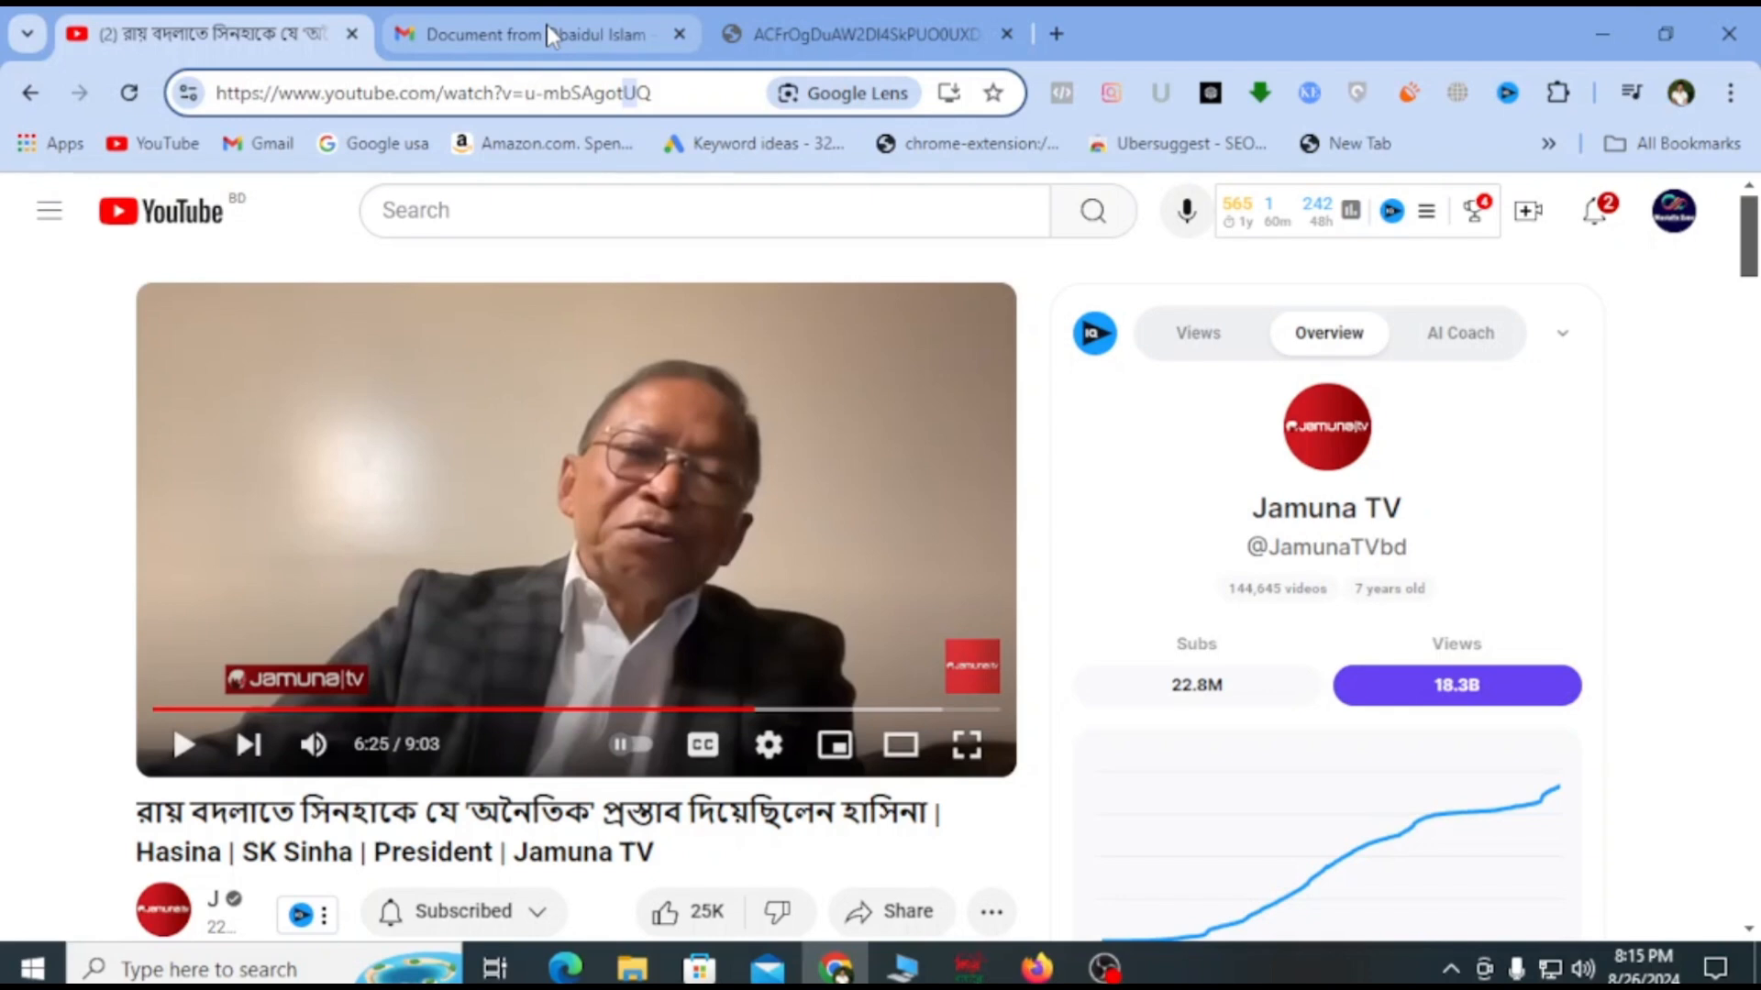
# Examine the text of the Gmail PDF attachment, its message and the YouTube video page, and minimize the browser
pyautogui.click(547, 34)
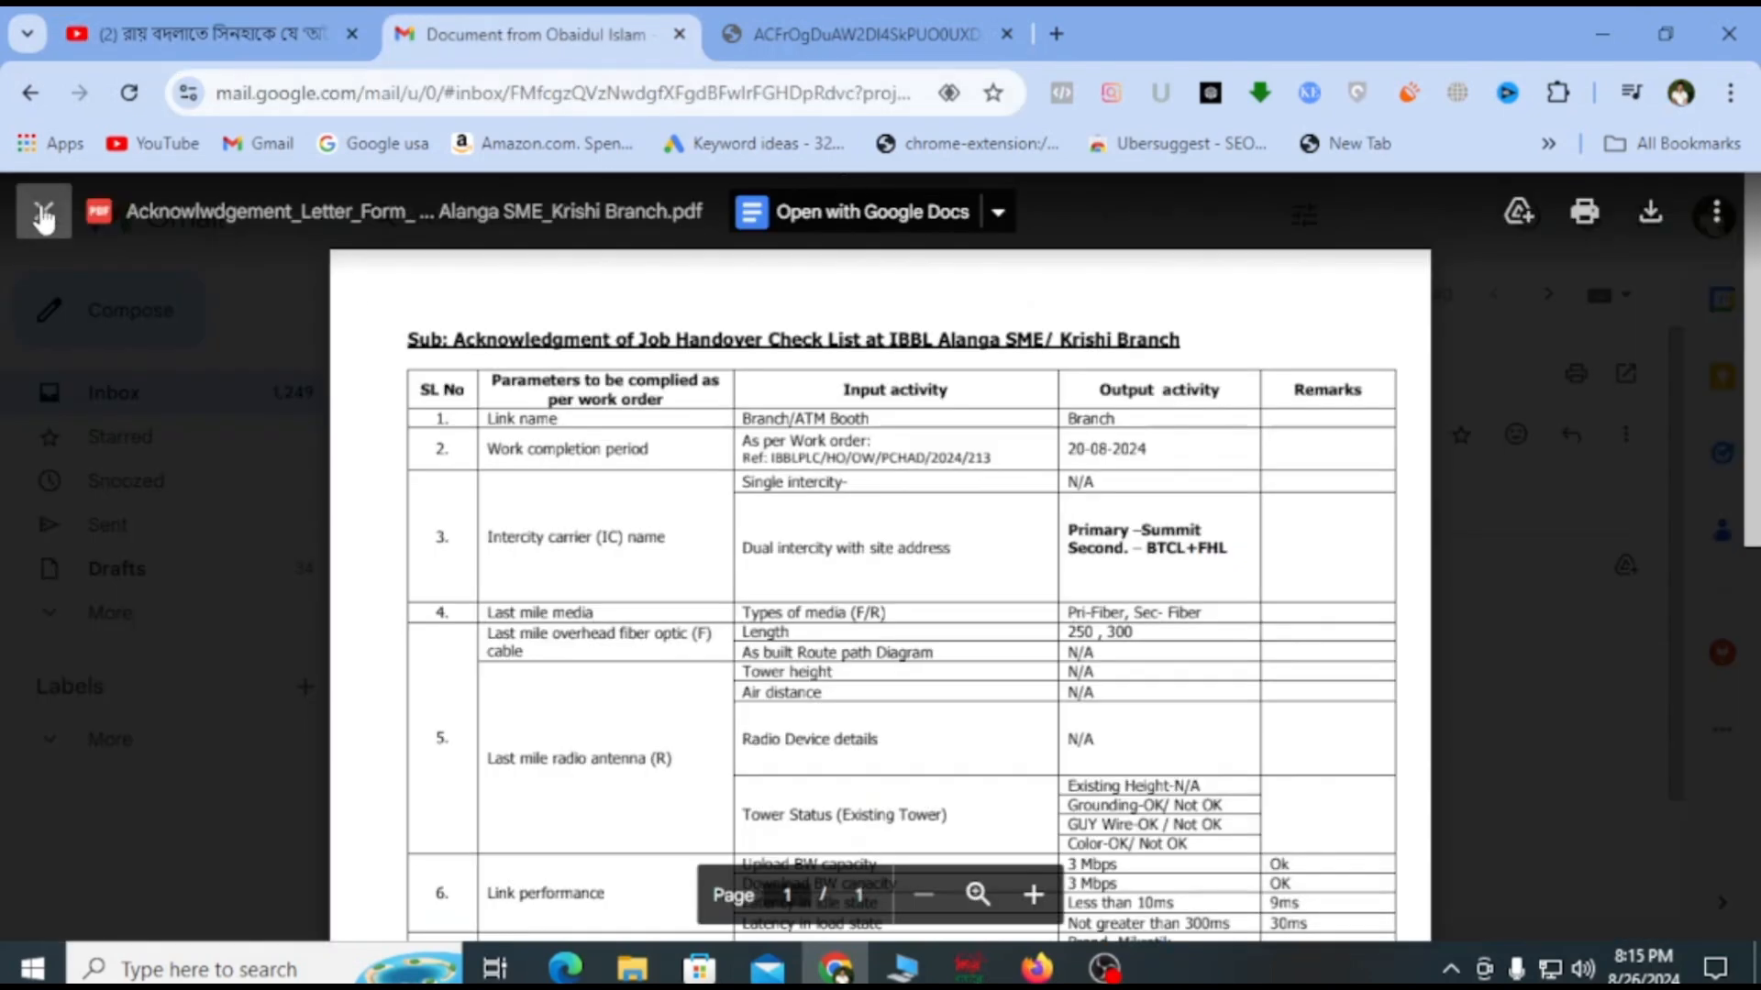
pyautogui.click(335, 234)
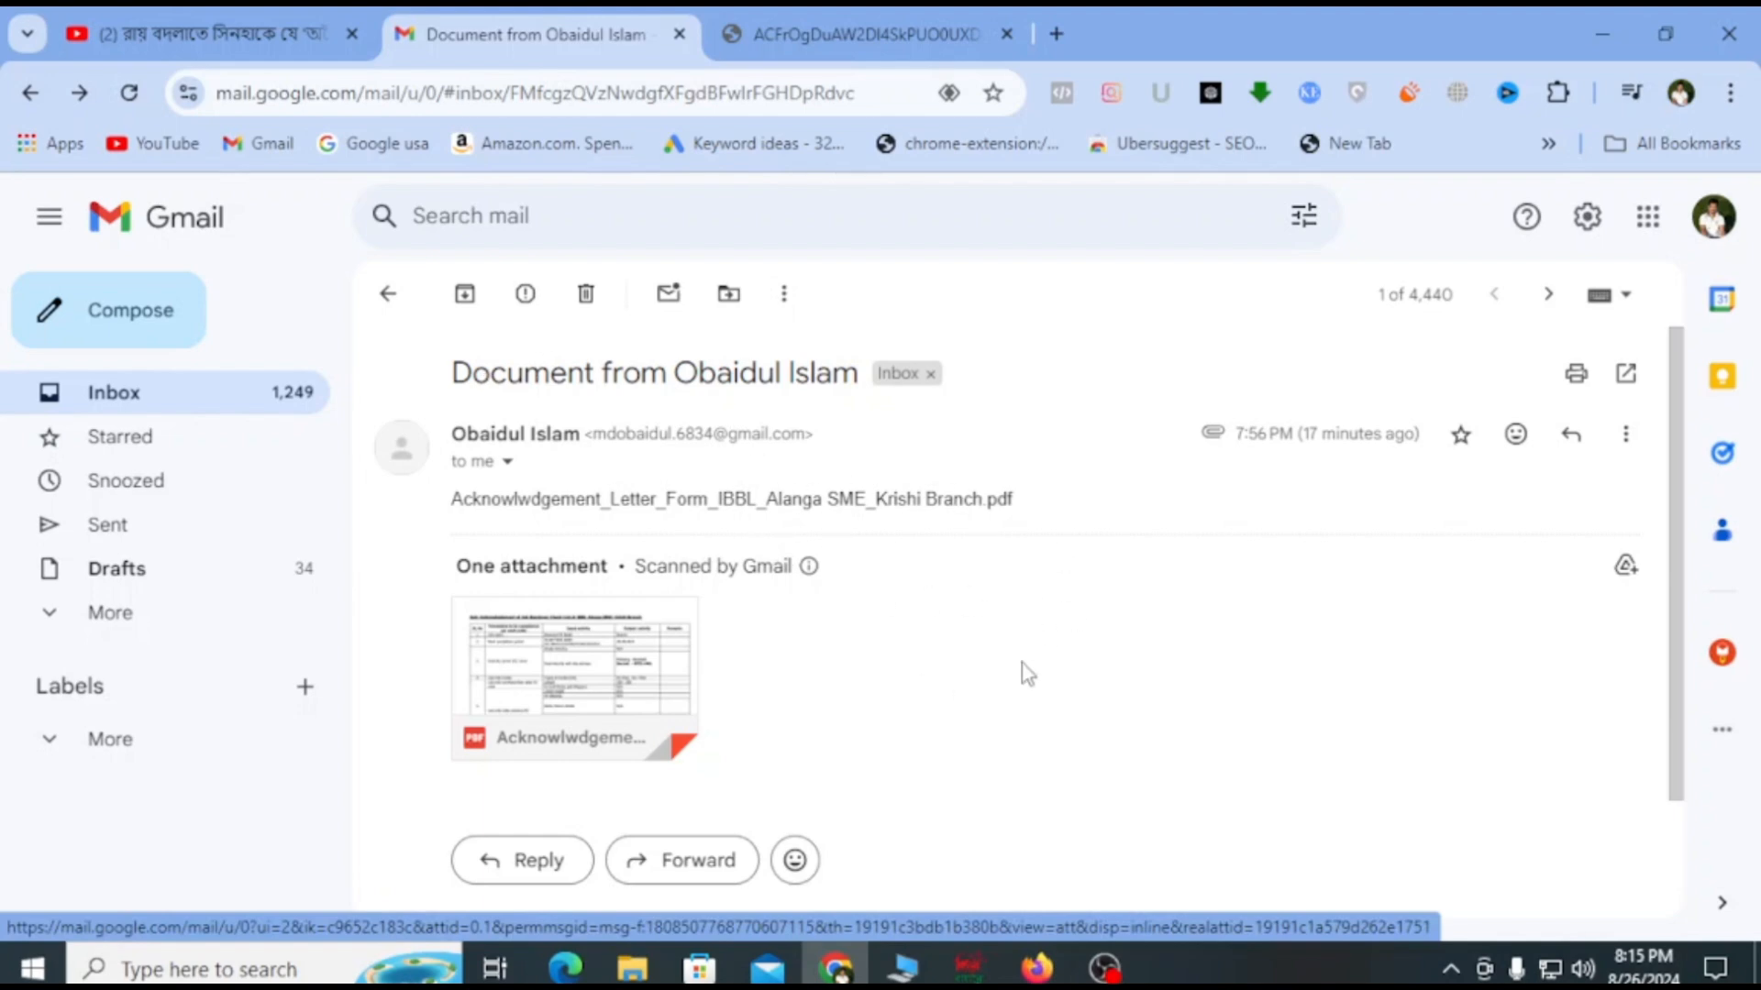
pyautogui.click(268, 33)
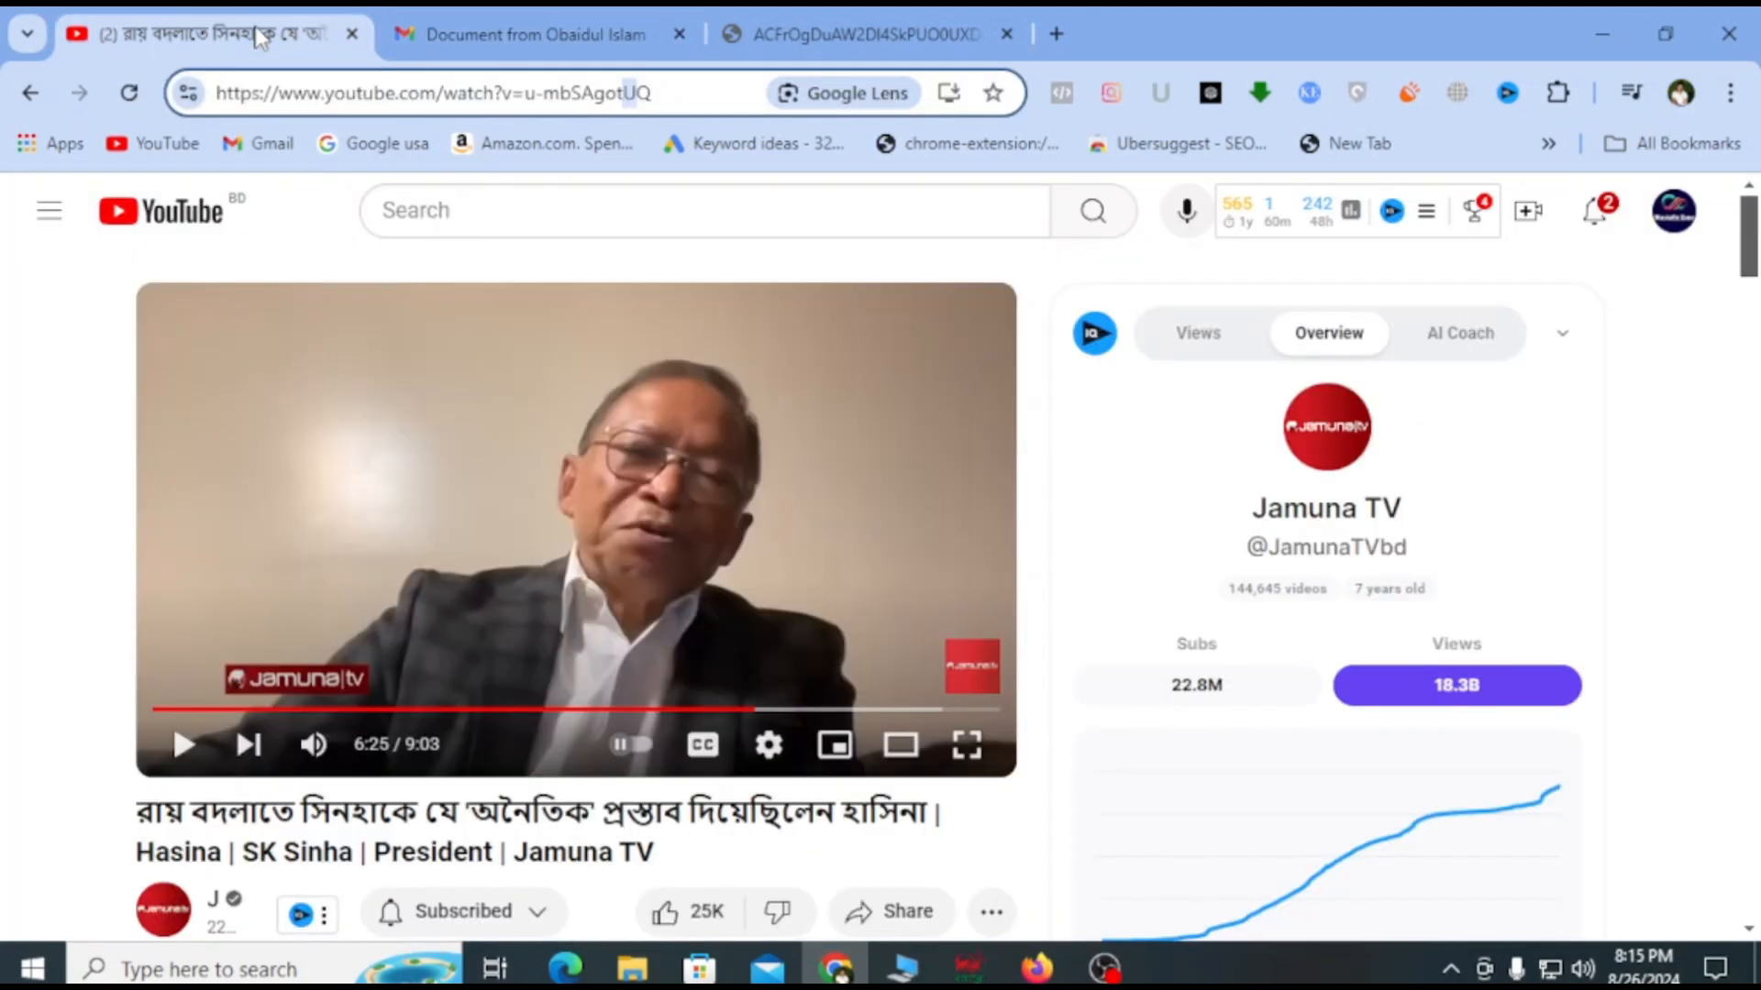
pyautogui.click(1601, 34)
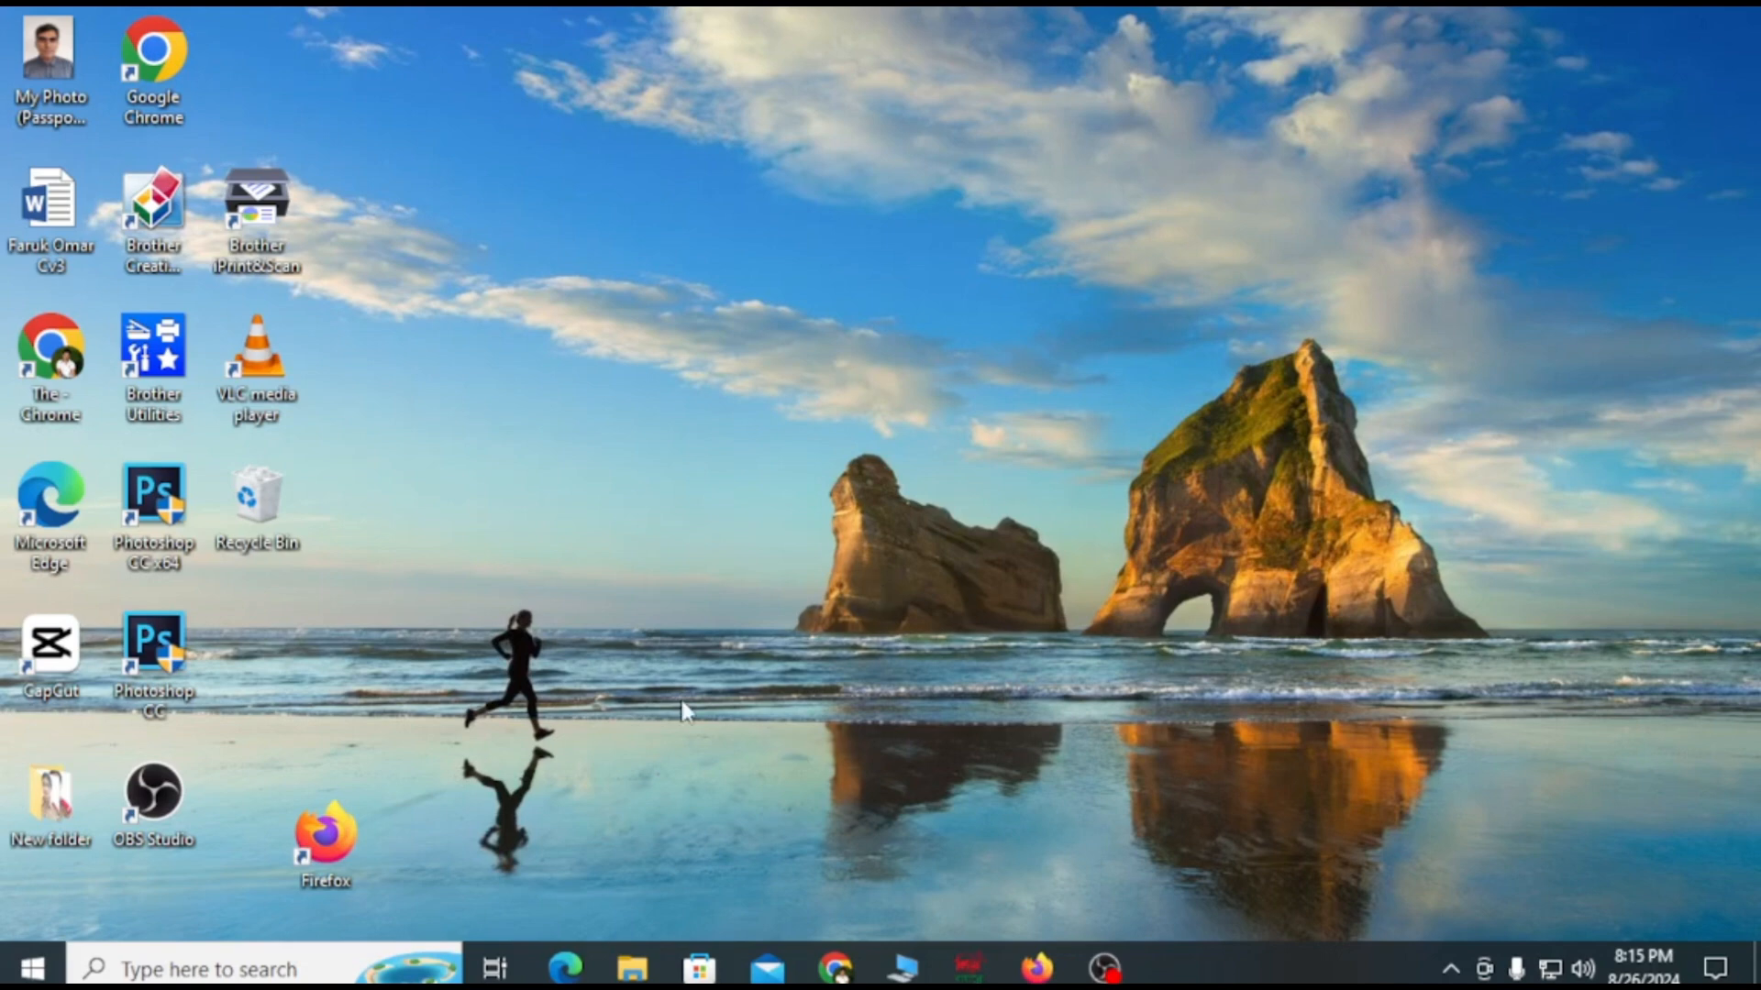
# Find Control Panel through a Windows search for "cont" and open its Fonts page
pyautogui.click(268, 969)
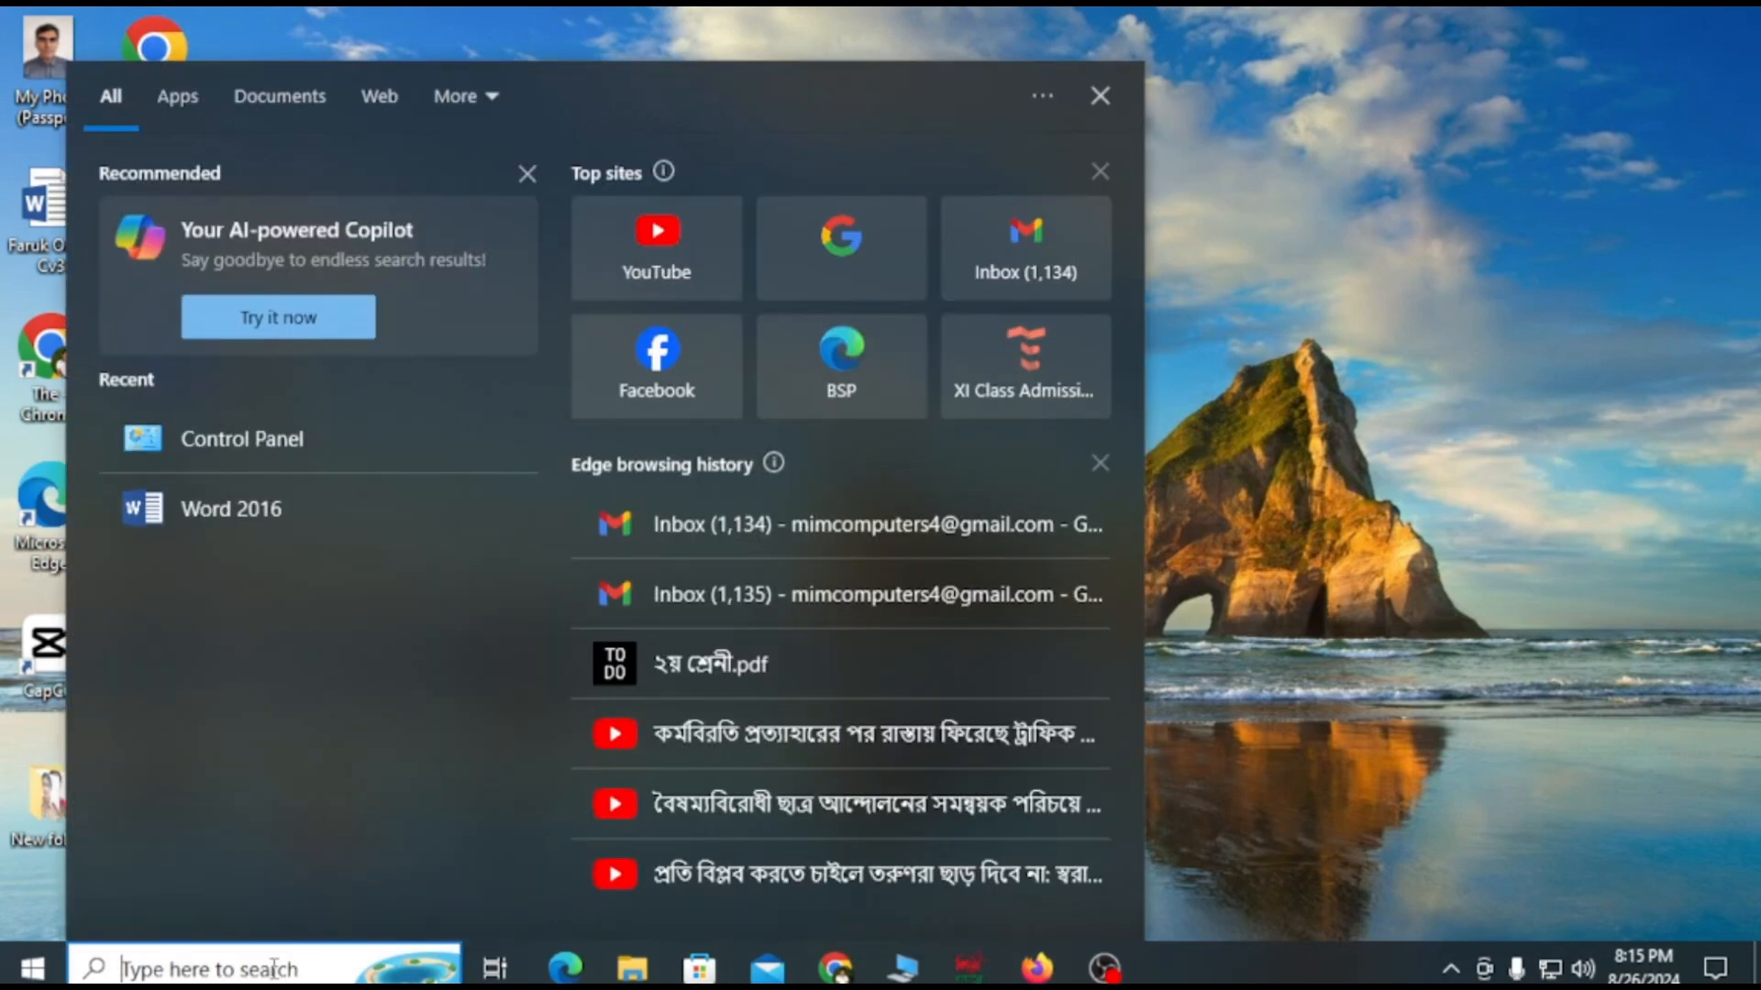
pyautogui.write('cont')
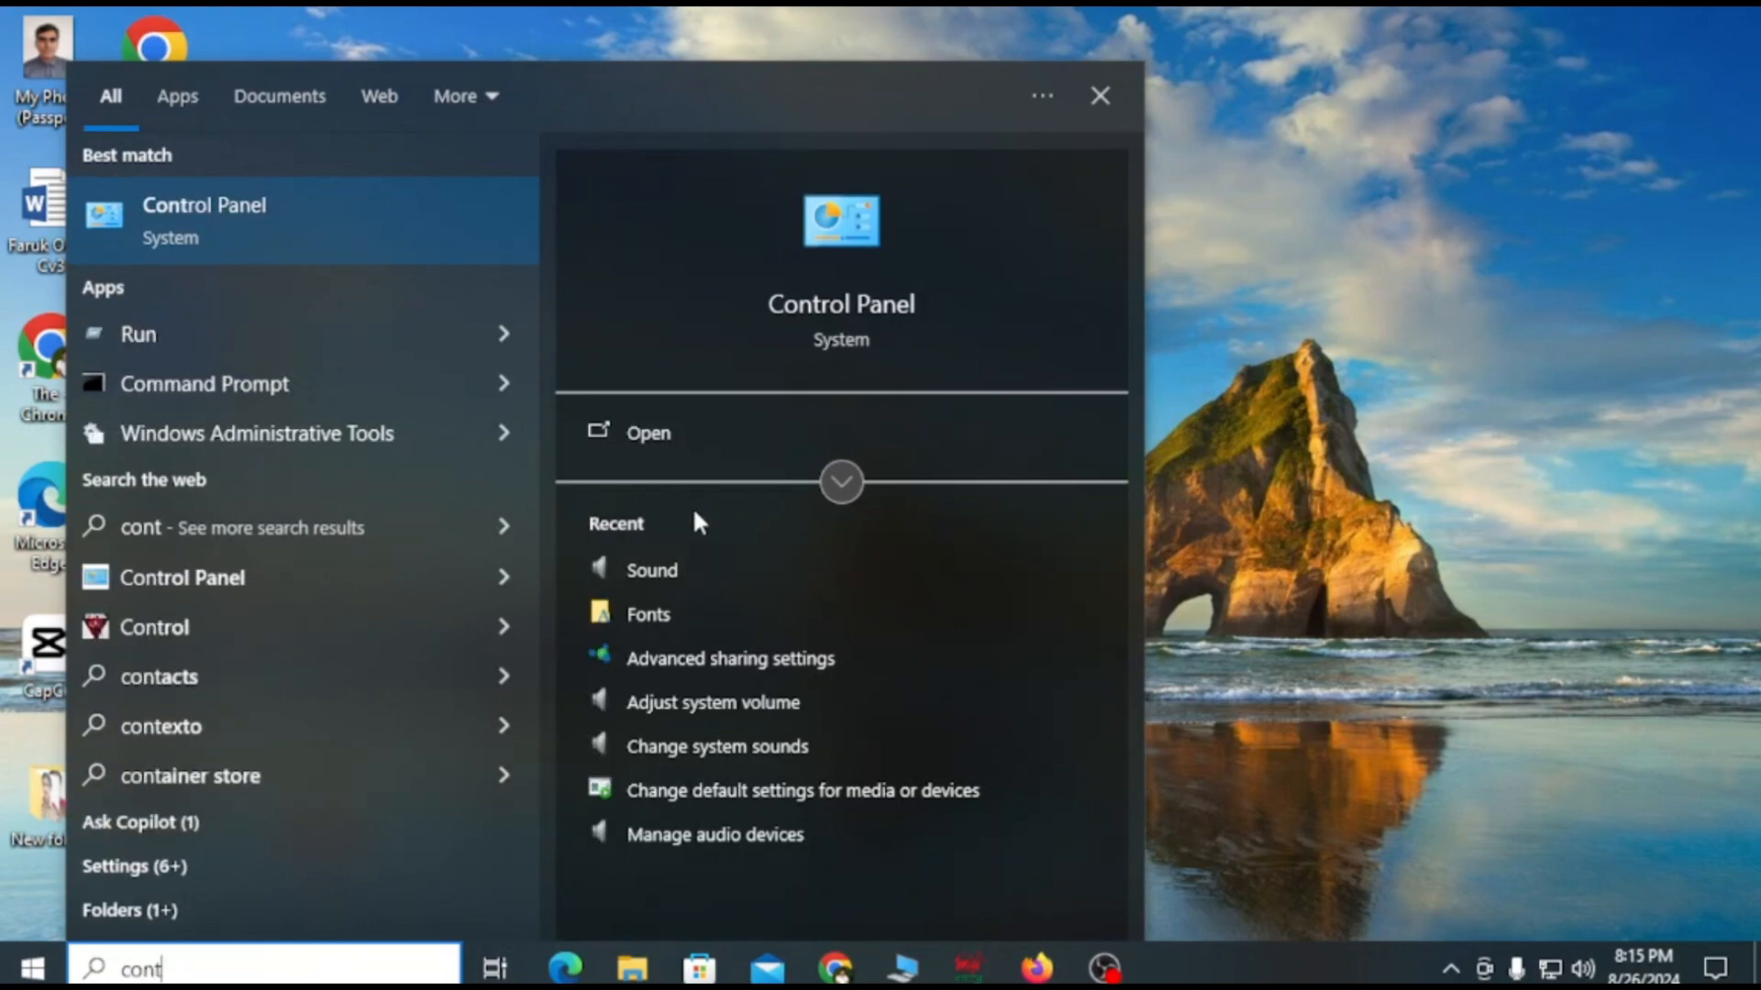
pyautogui.click(815, 312)
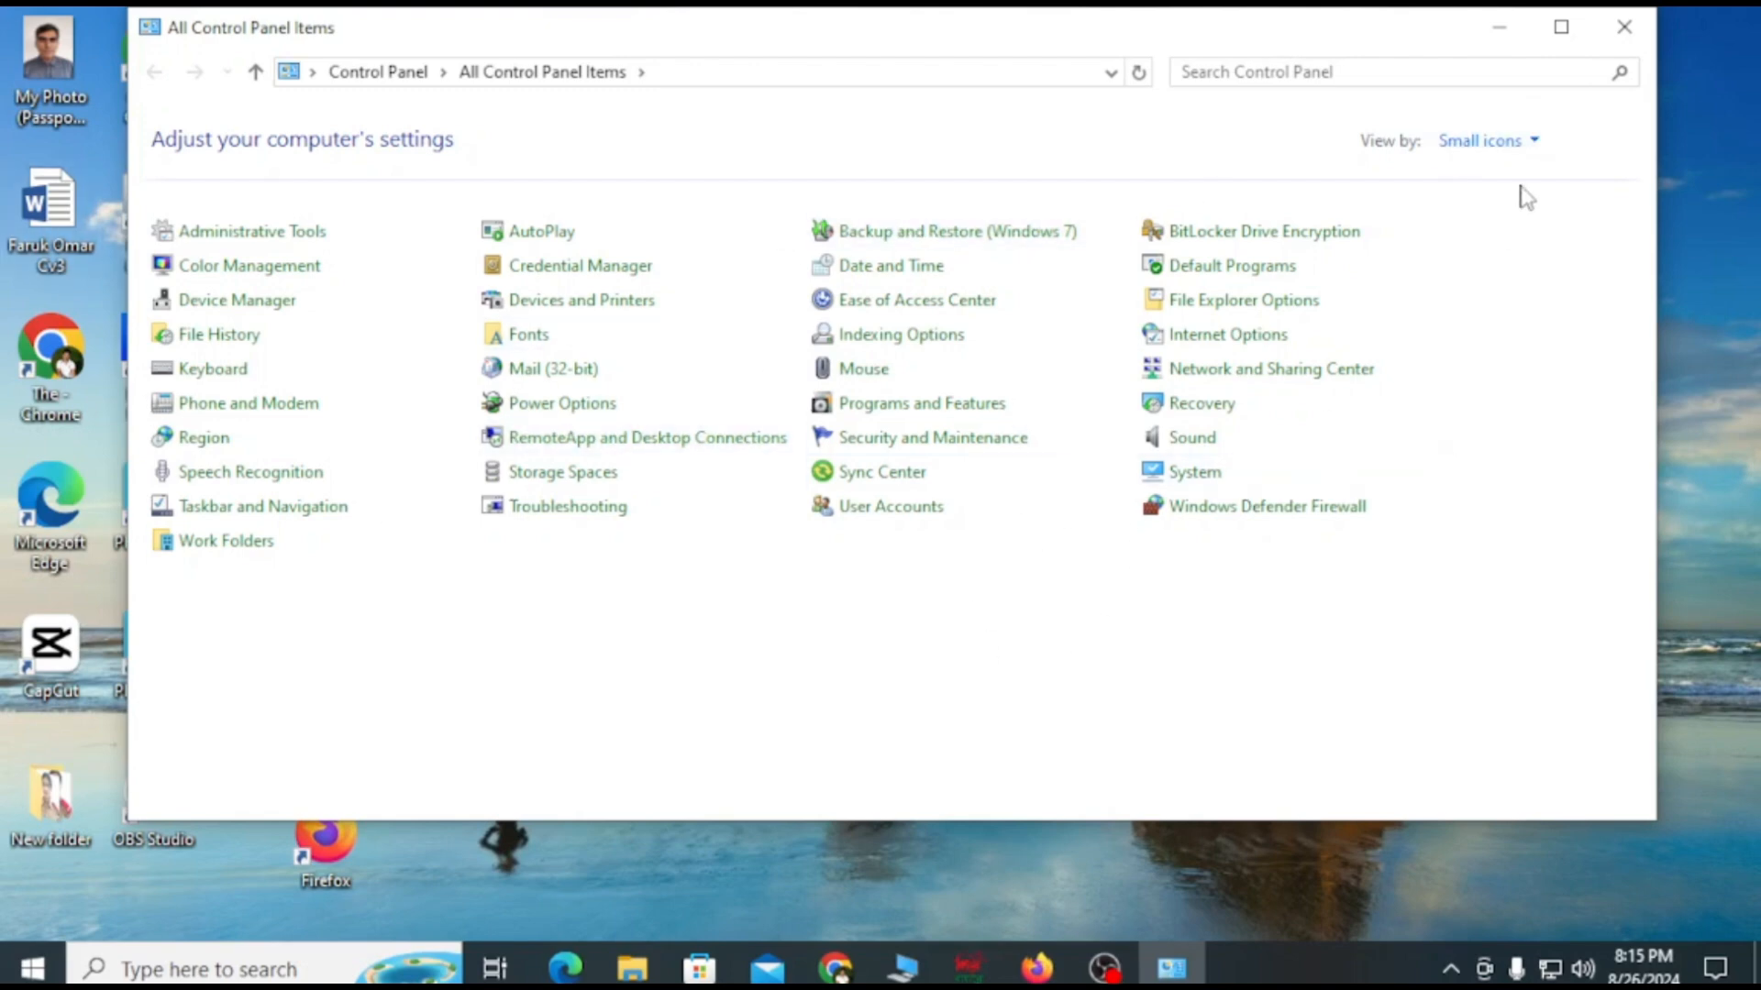
pyautogui.click(1533, 141)
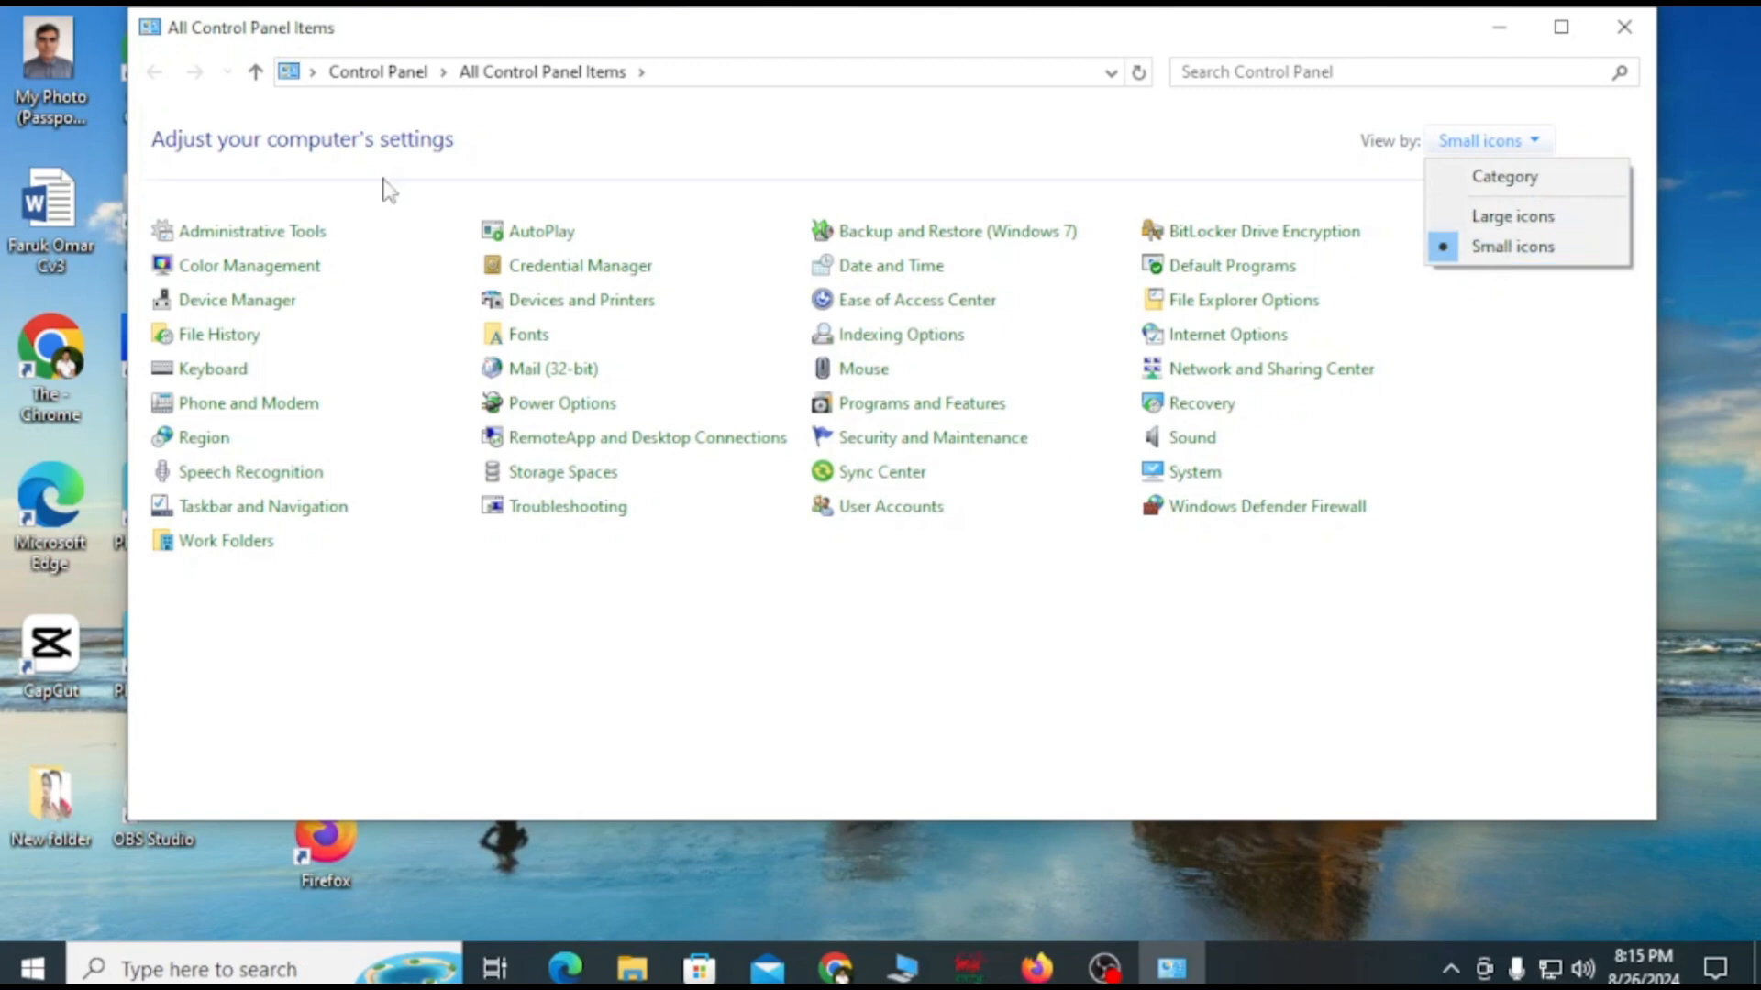
pyautogui.click(1008, 622)
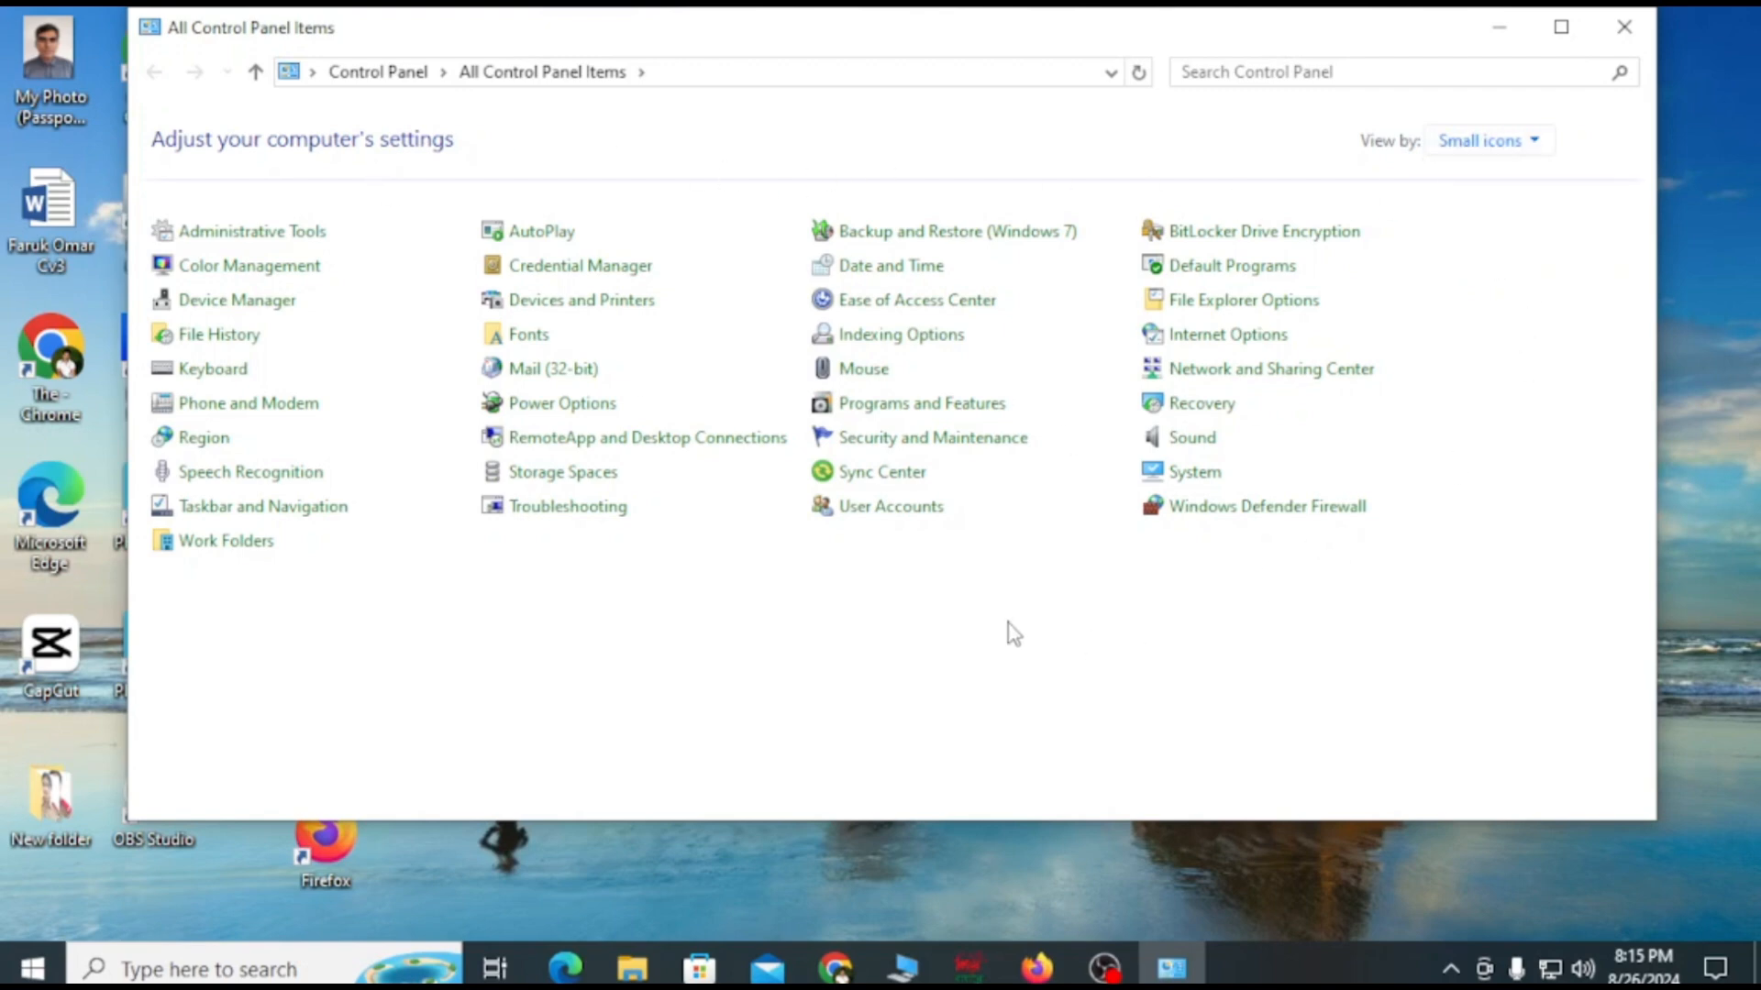
pyautogui.click(558, 339)
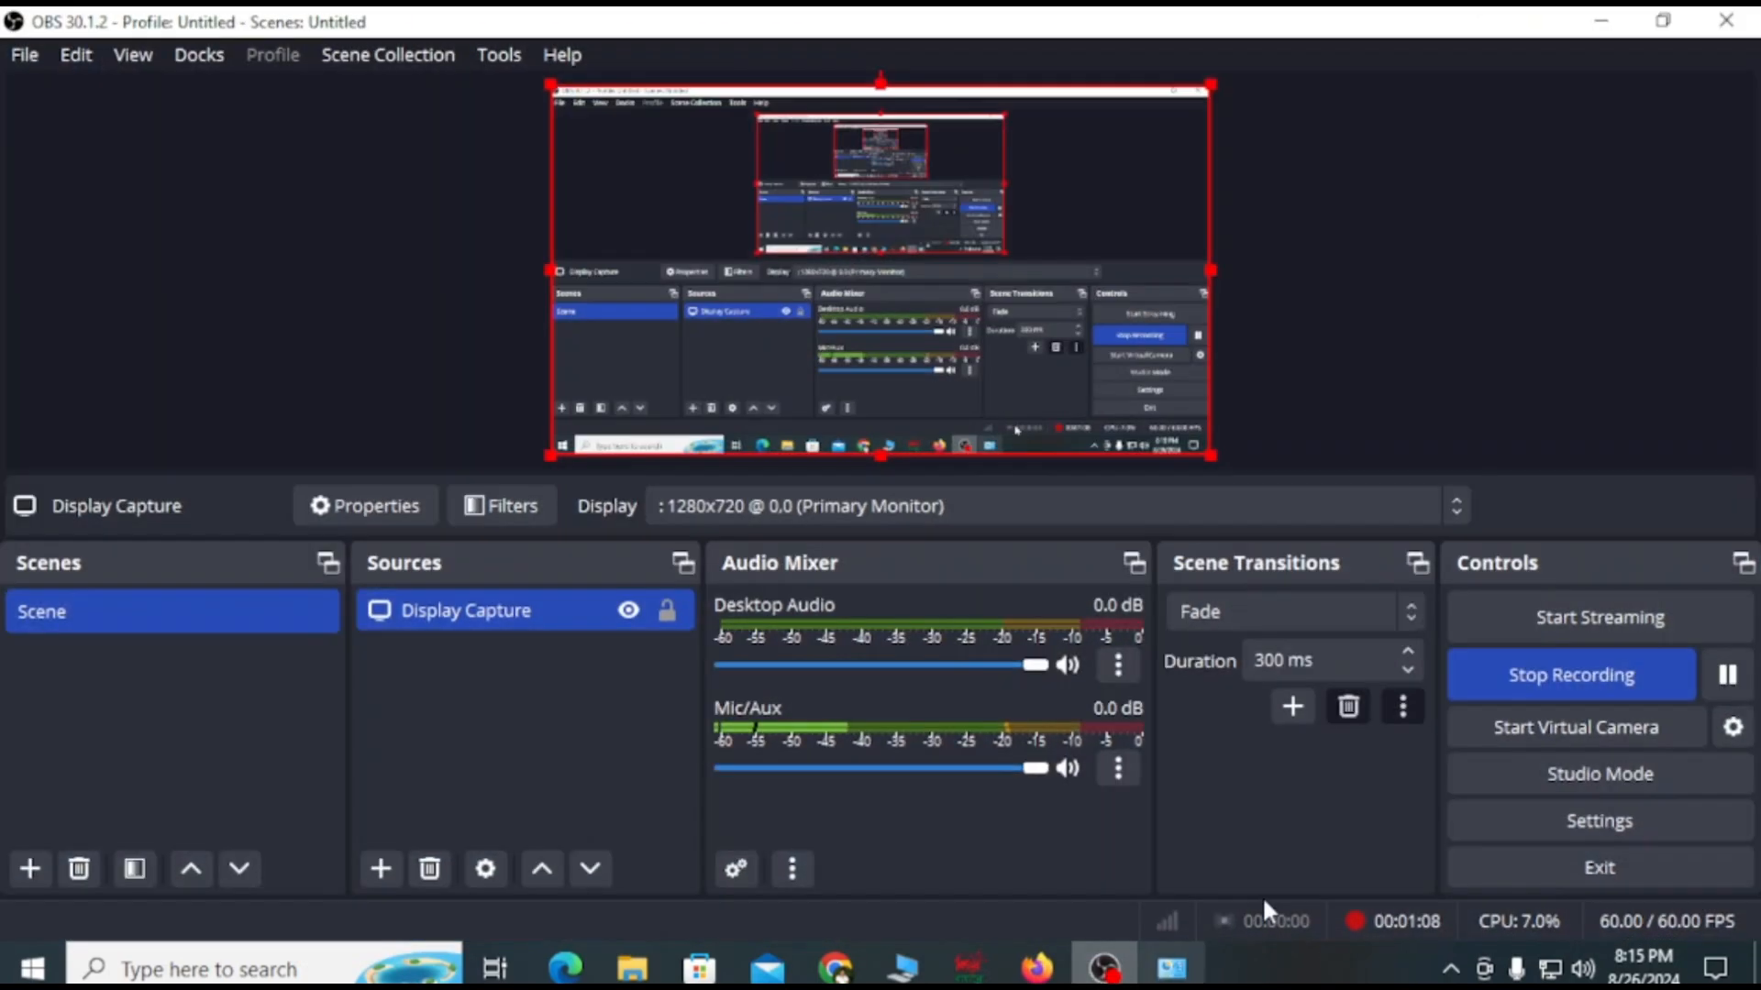
pyautogui.click(1600, 20)
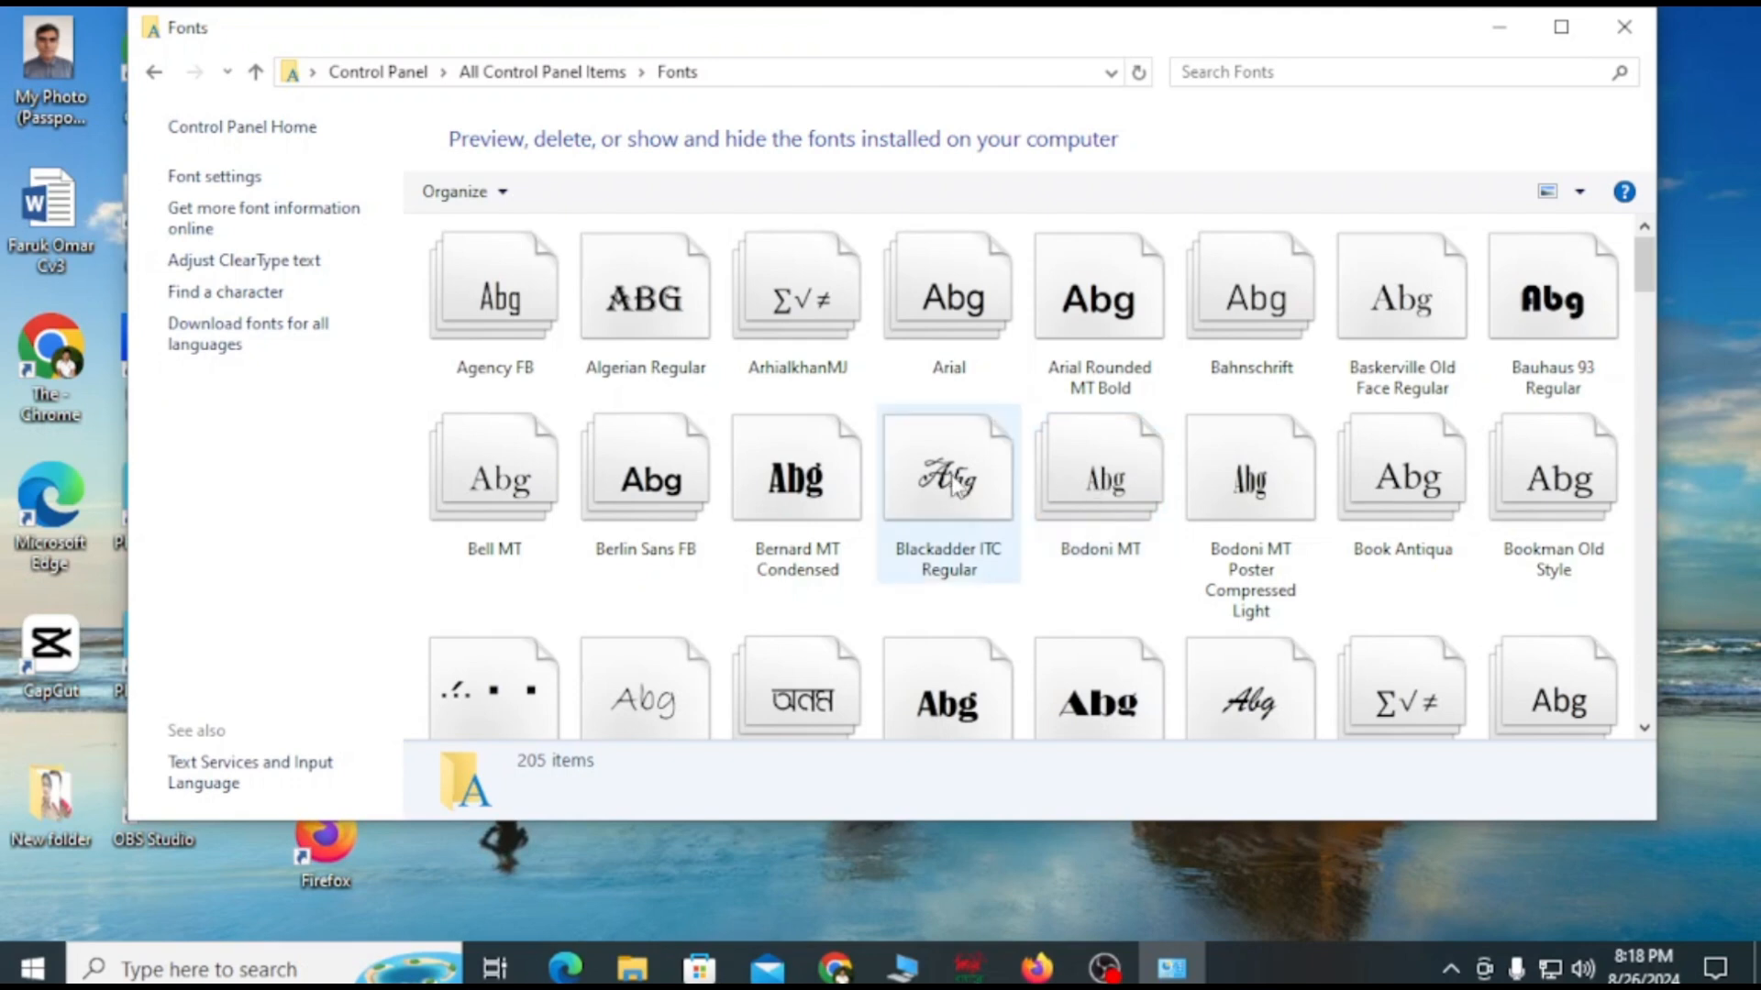
# Enable "Hide fonts based on language settings" in the font settings and restore the default font settings
pyautogui.click(240, 180)
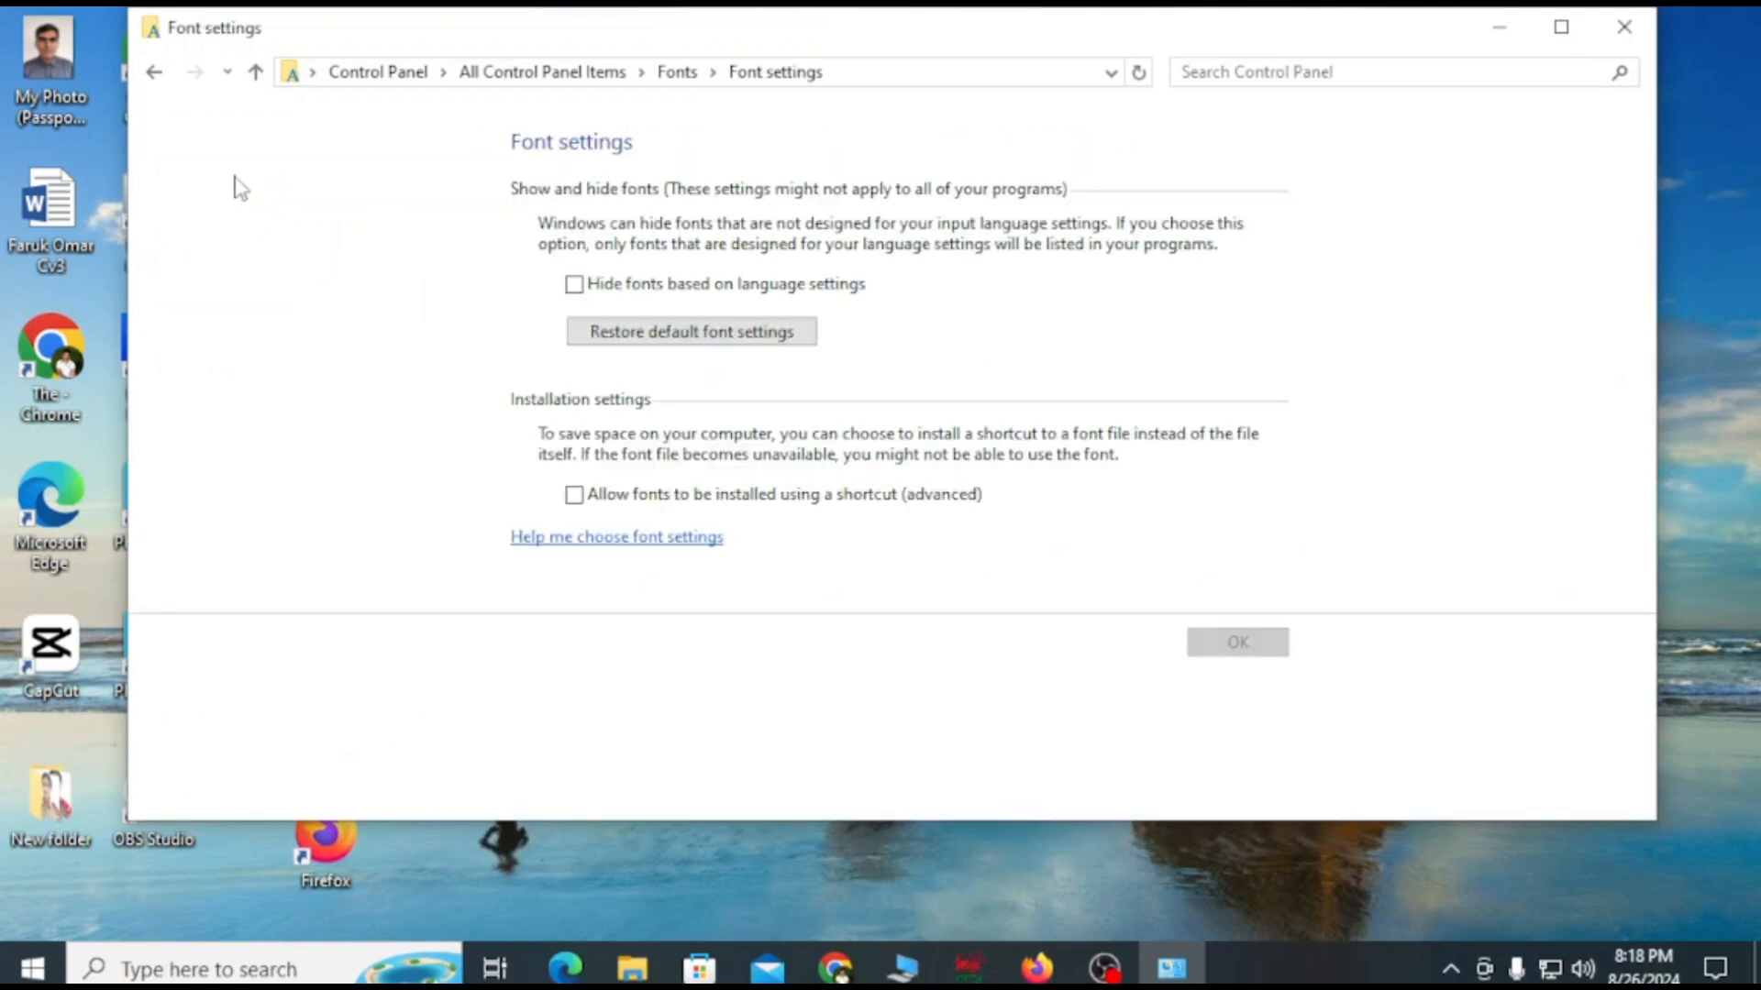
pyautogui.click(574, 285)
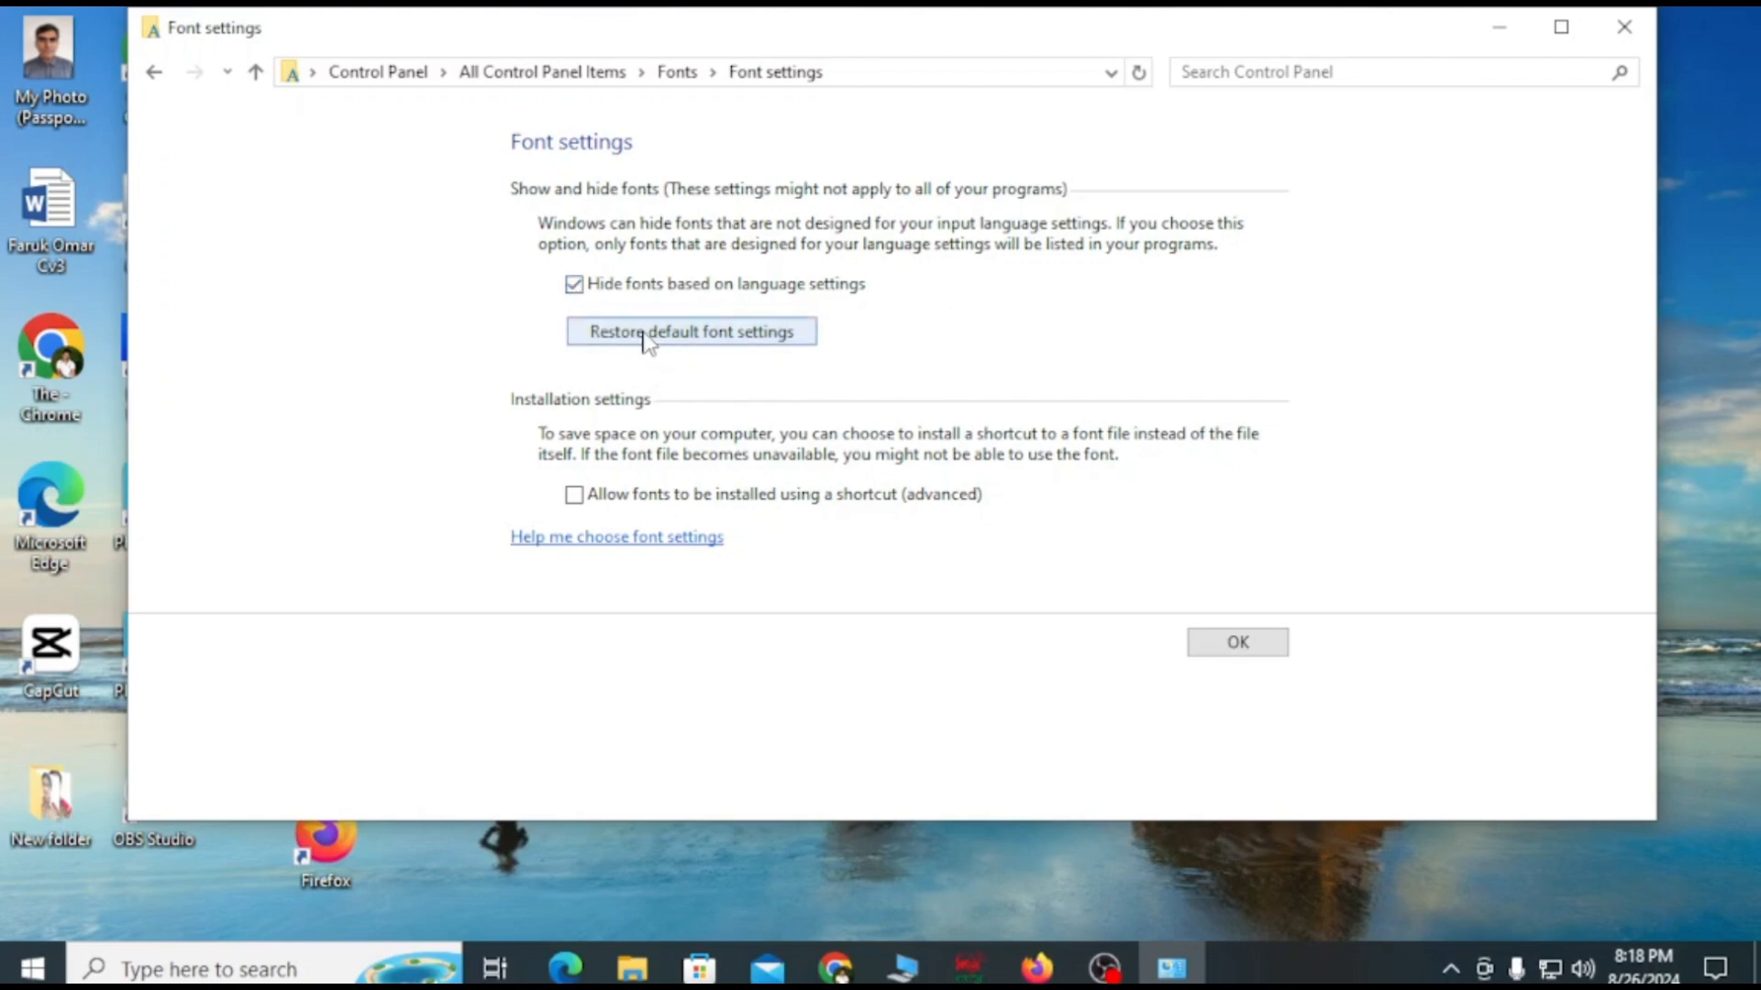
pyautogui.click(719, 337)
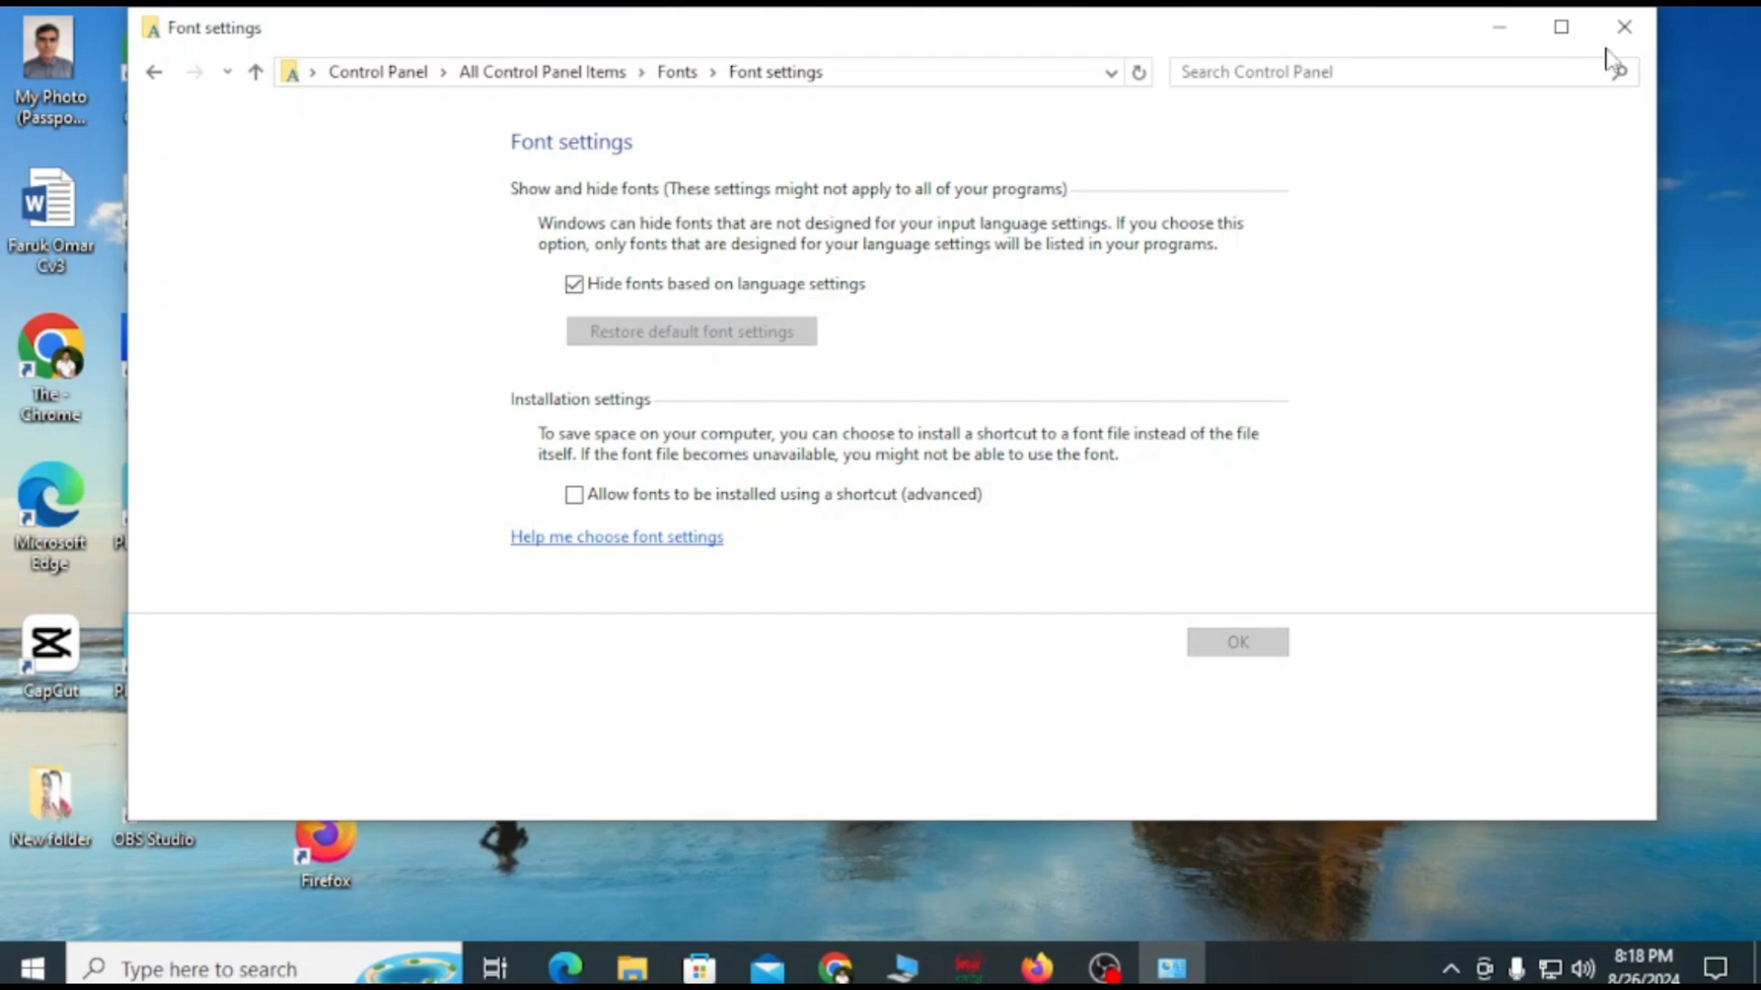
pyautogui.click(1625, 27)
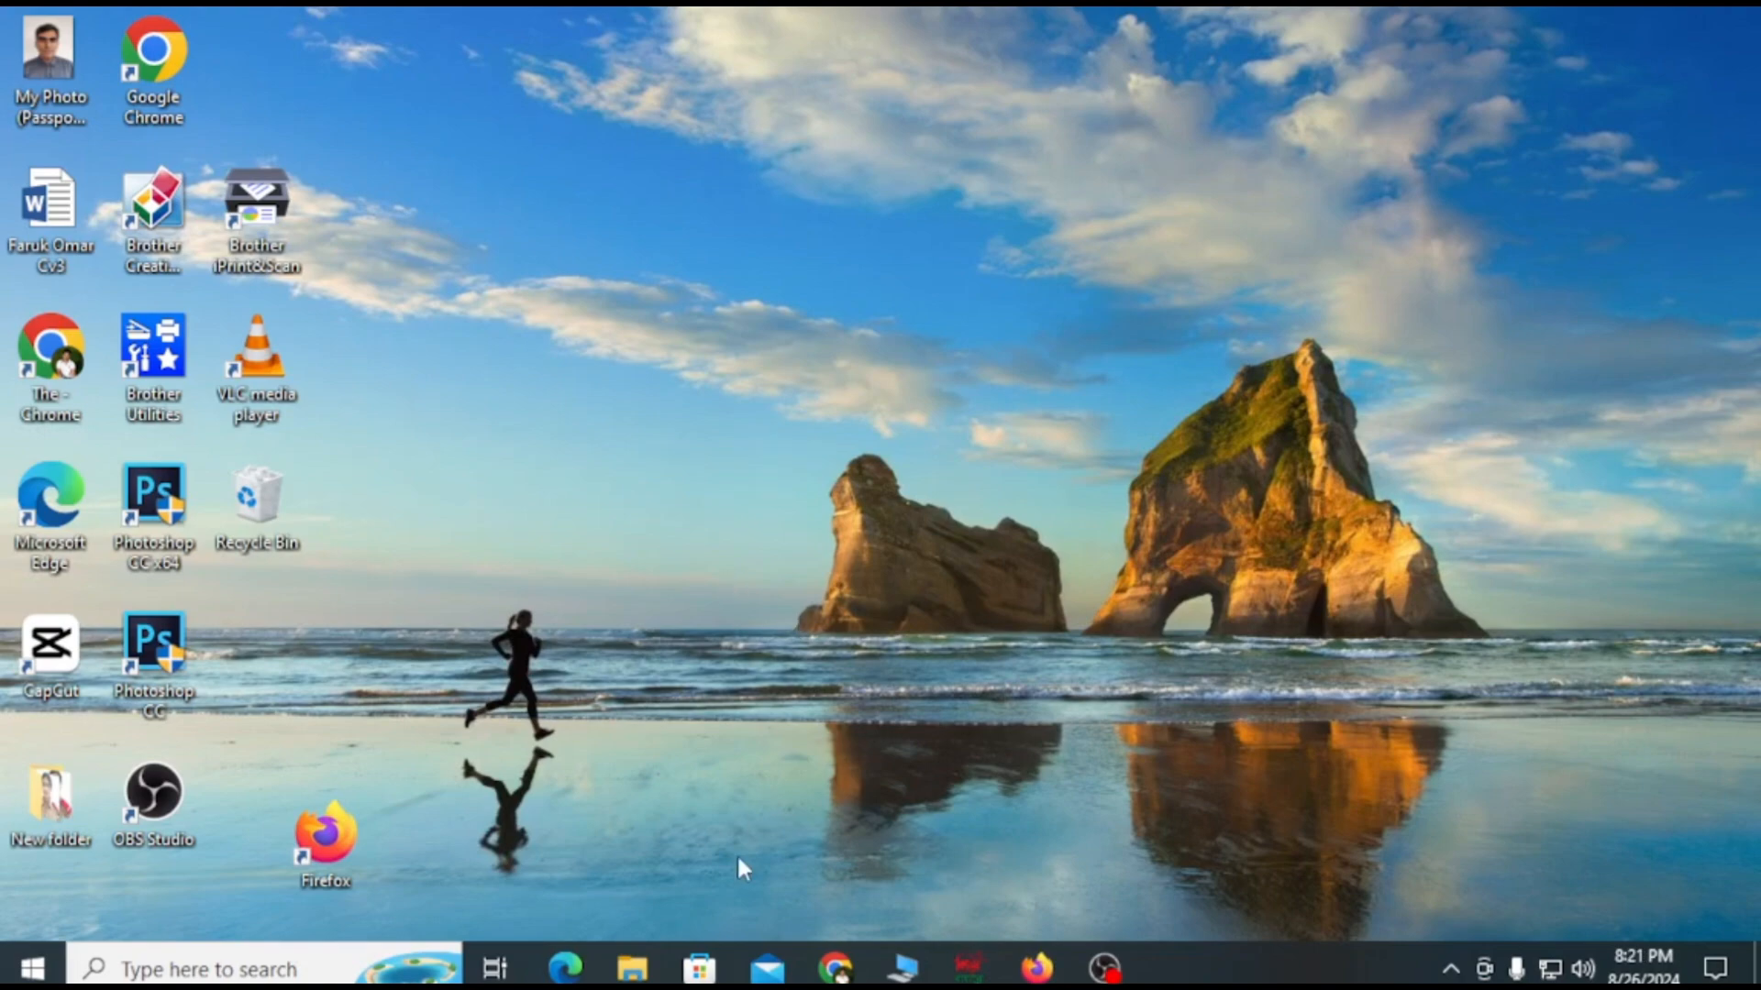
# Open the advanced system settings from the properties of This PC in File Explorer
pyautogui.click(633, 970)
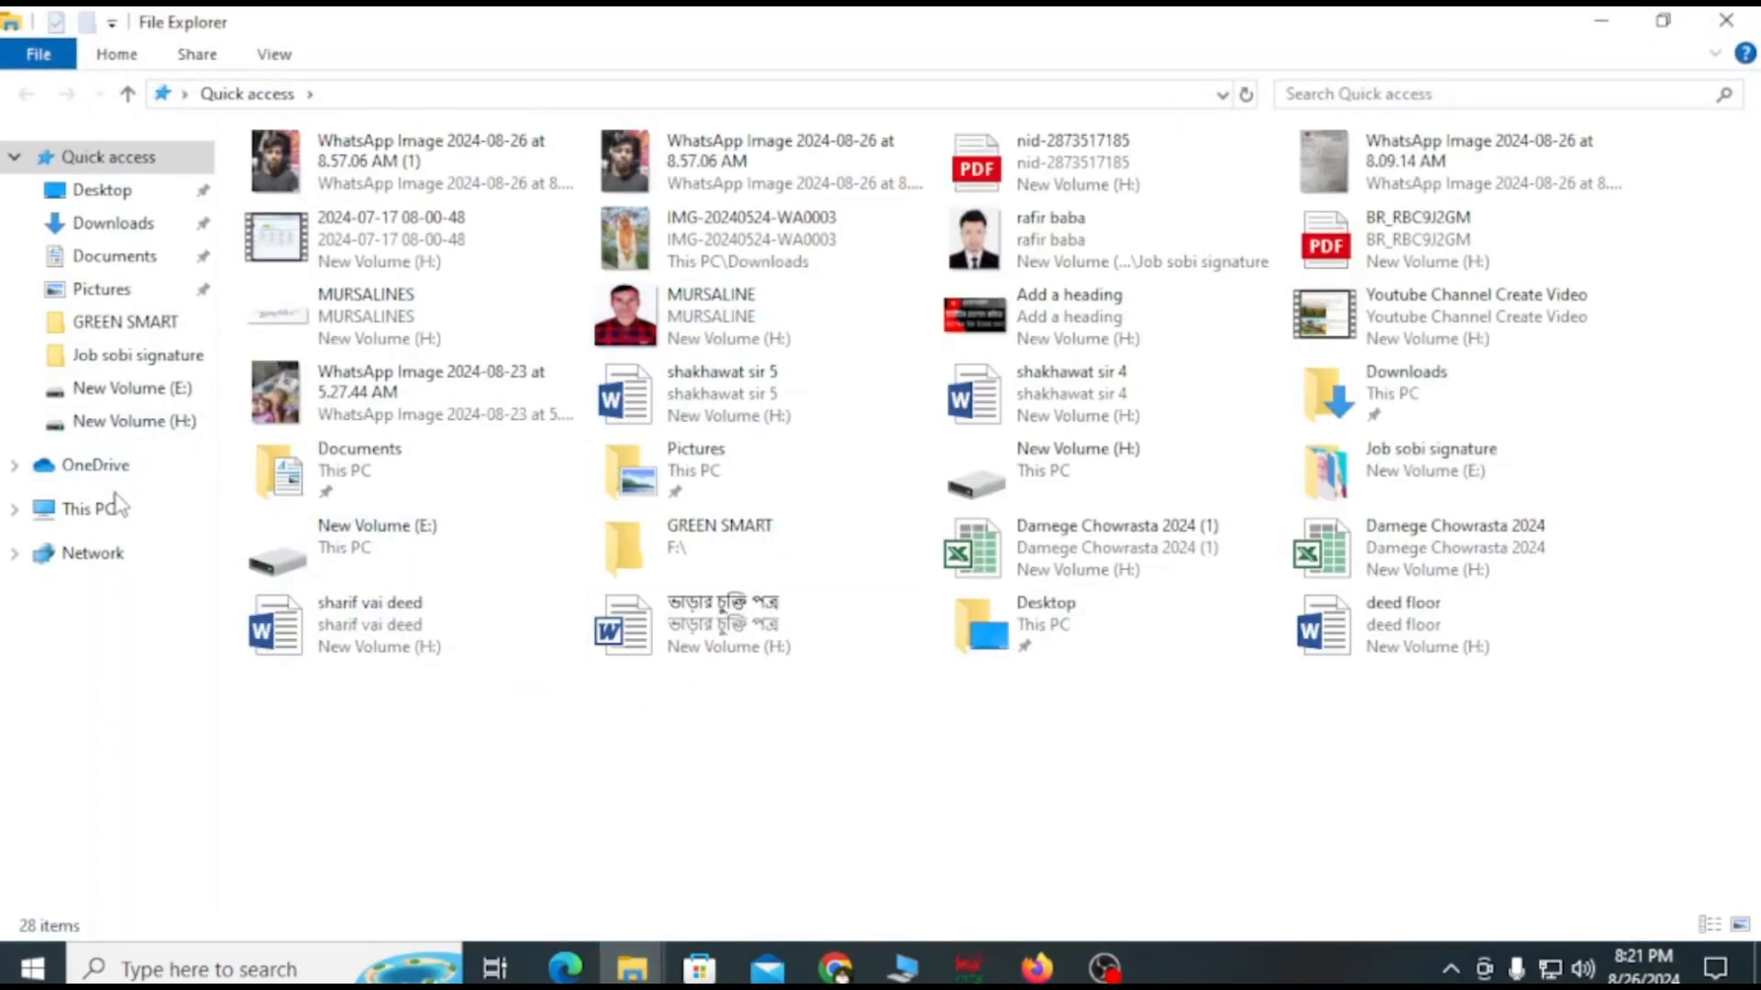
pyautogui.click(101, 509)
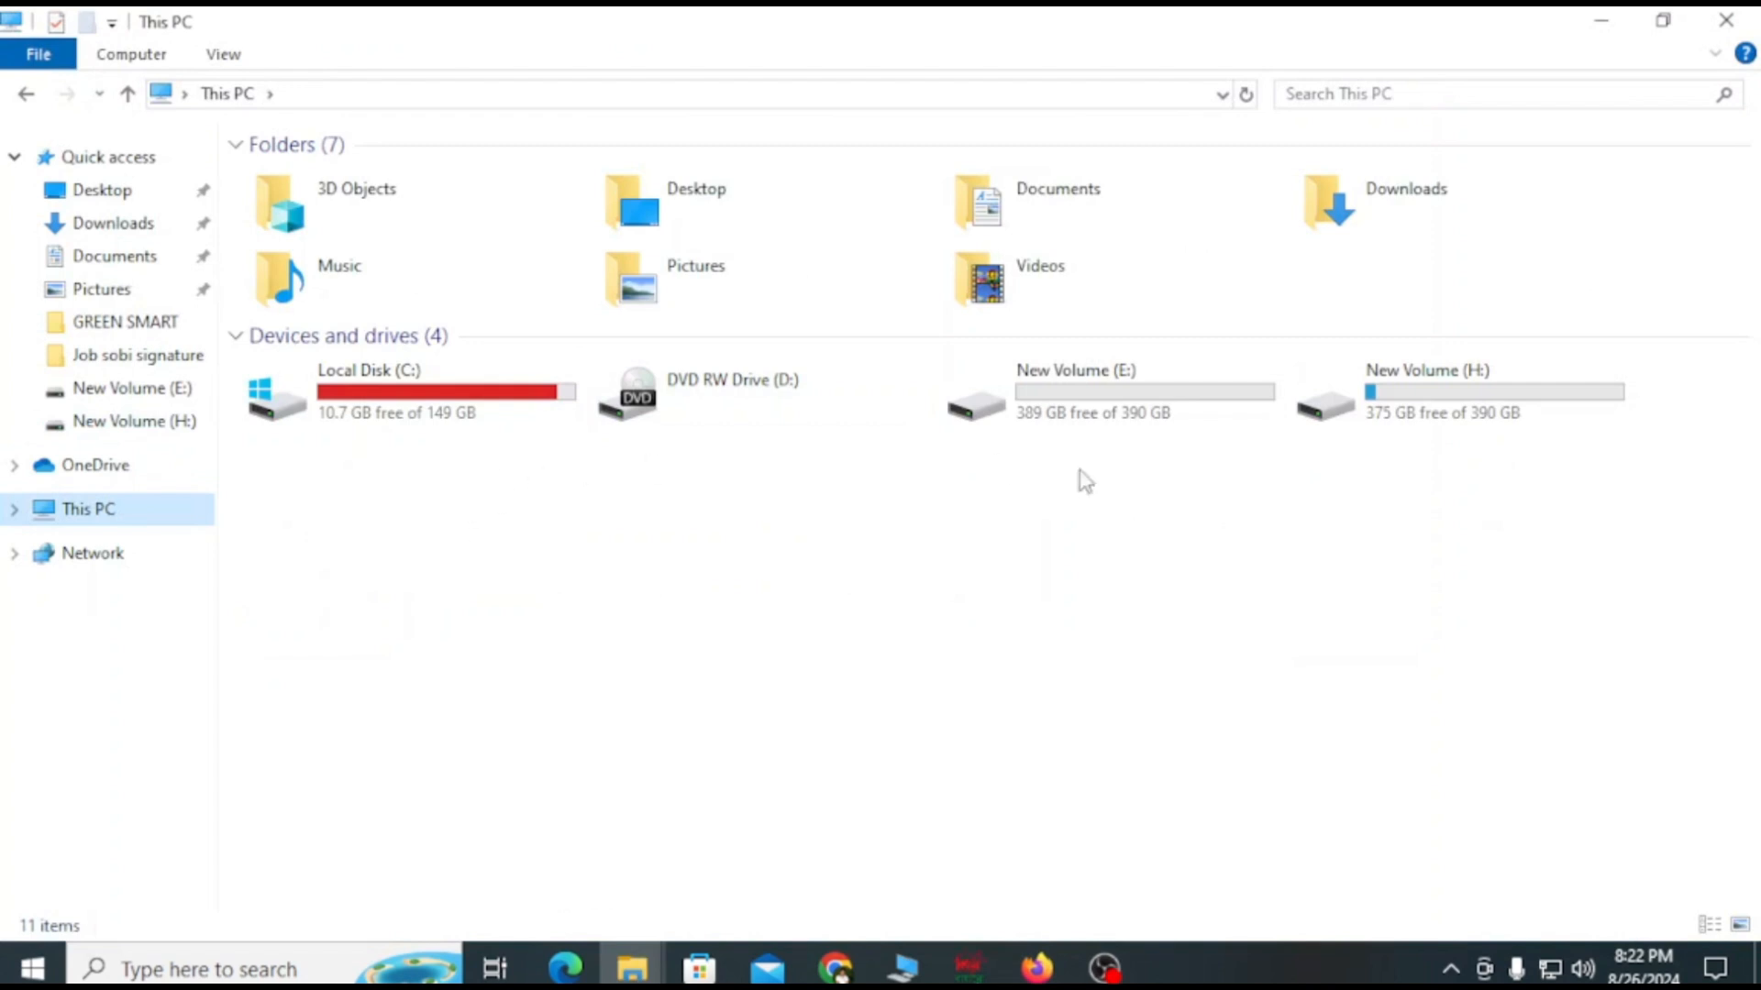
pyautogui.rightClick(734, 495)
pyautogui.rightClick(661, 518)
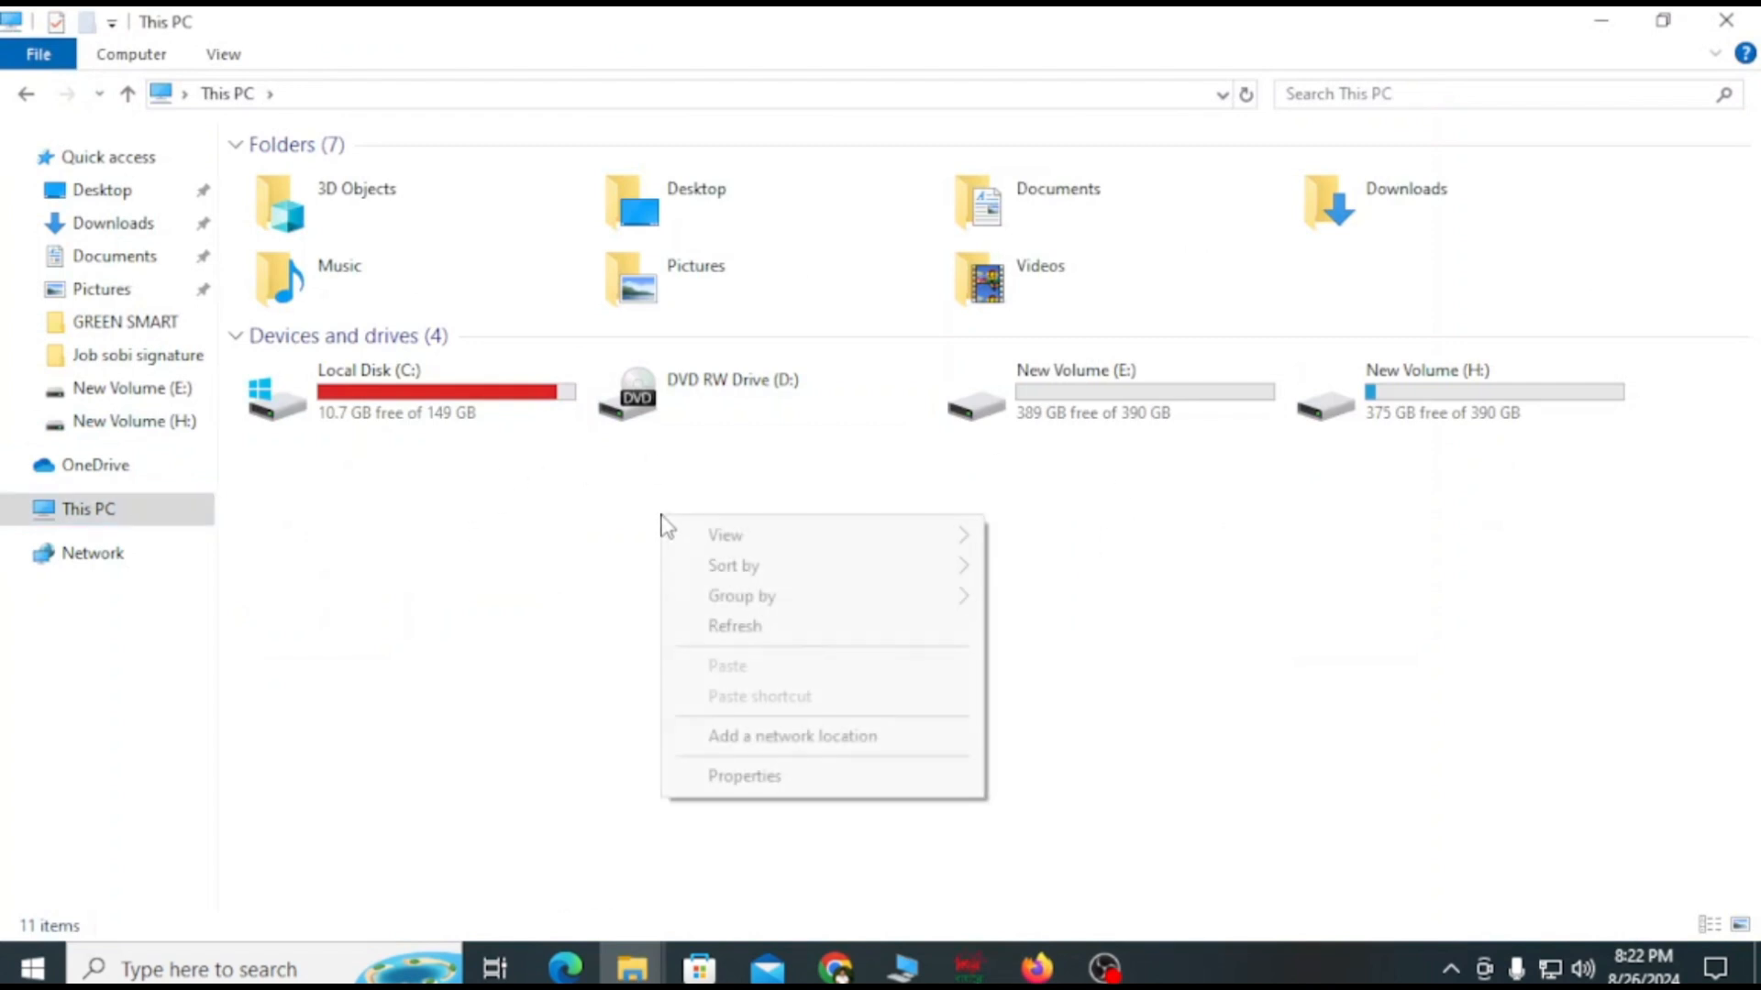
pyautogui.click(768, 784)
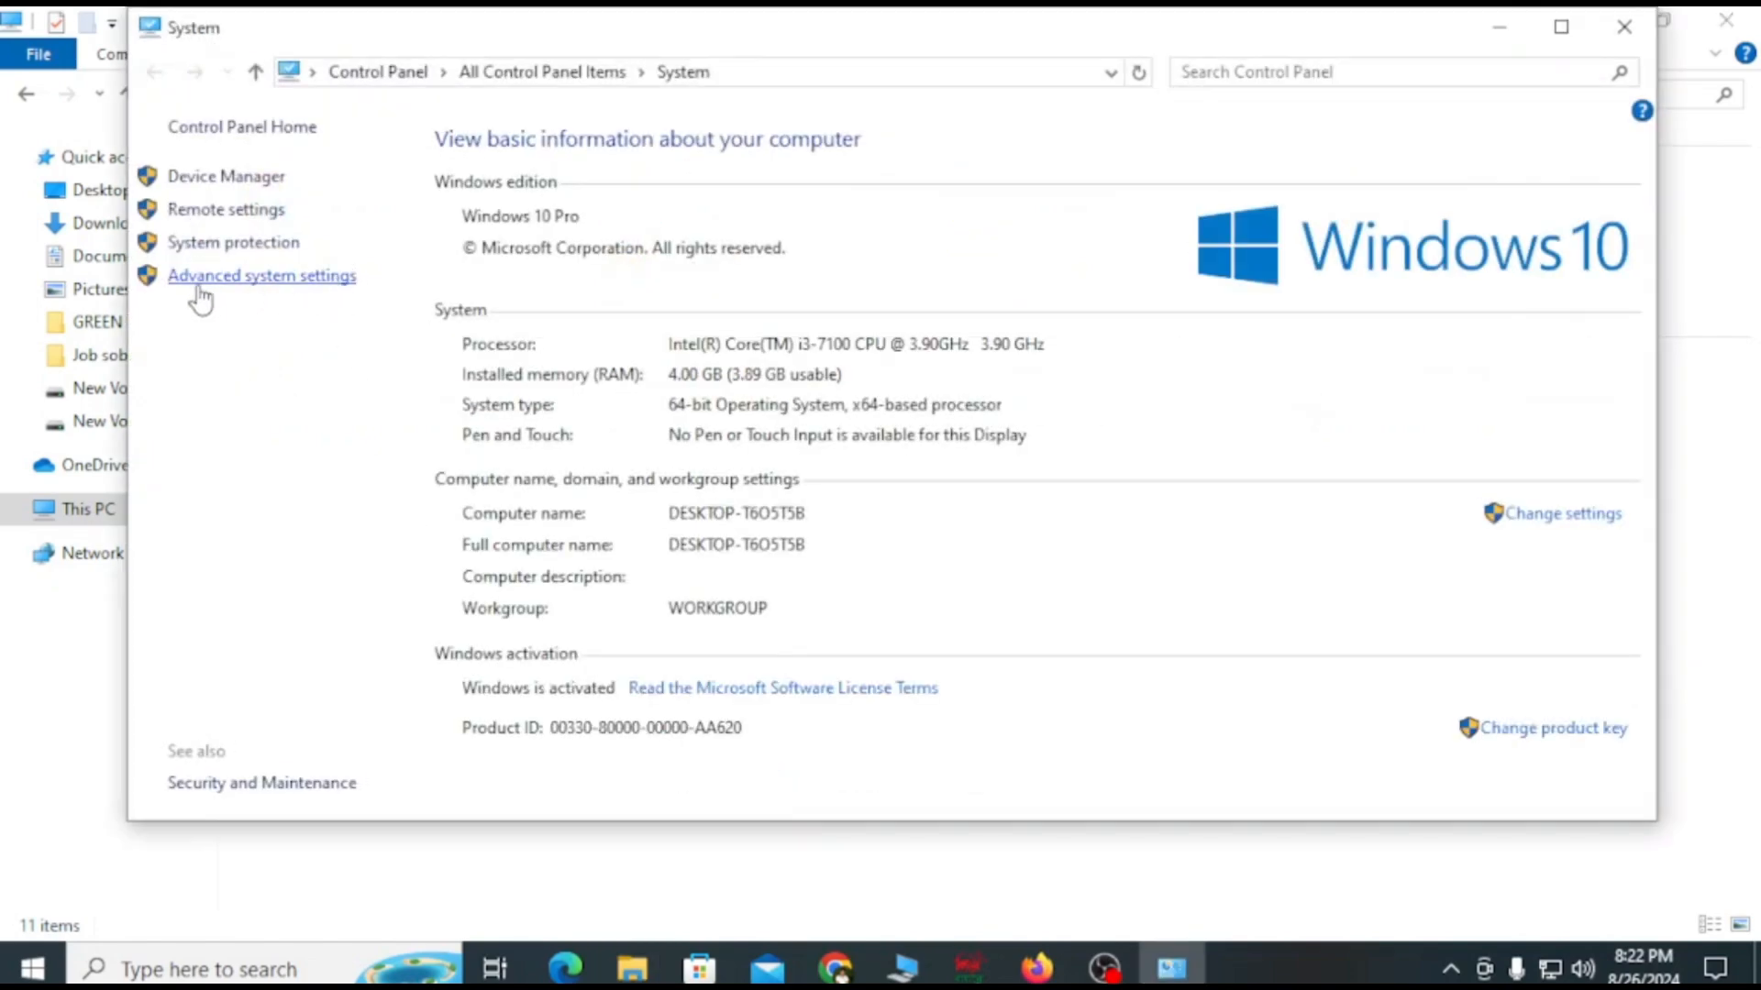
pyautogui.click(310, 278)
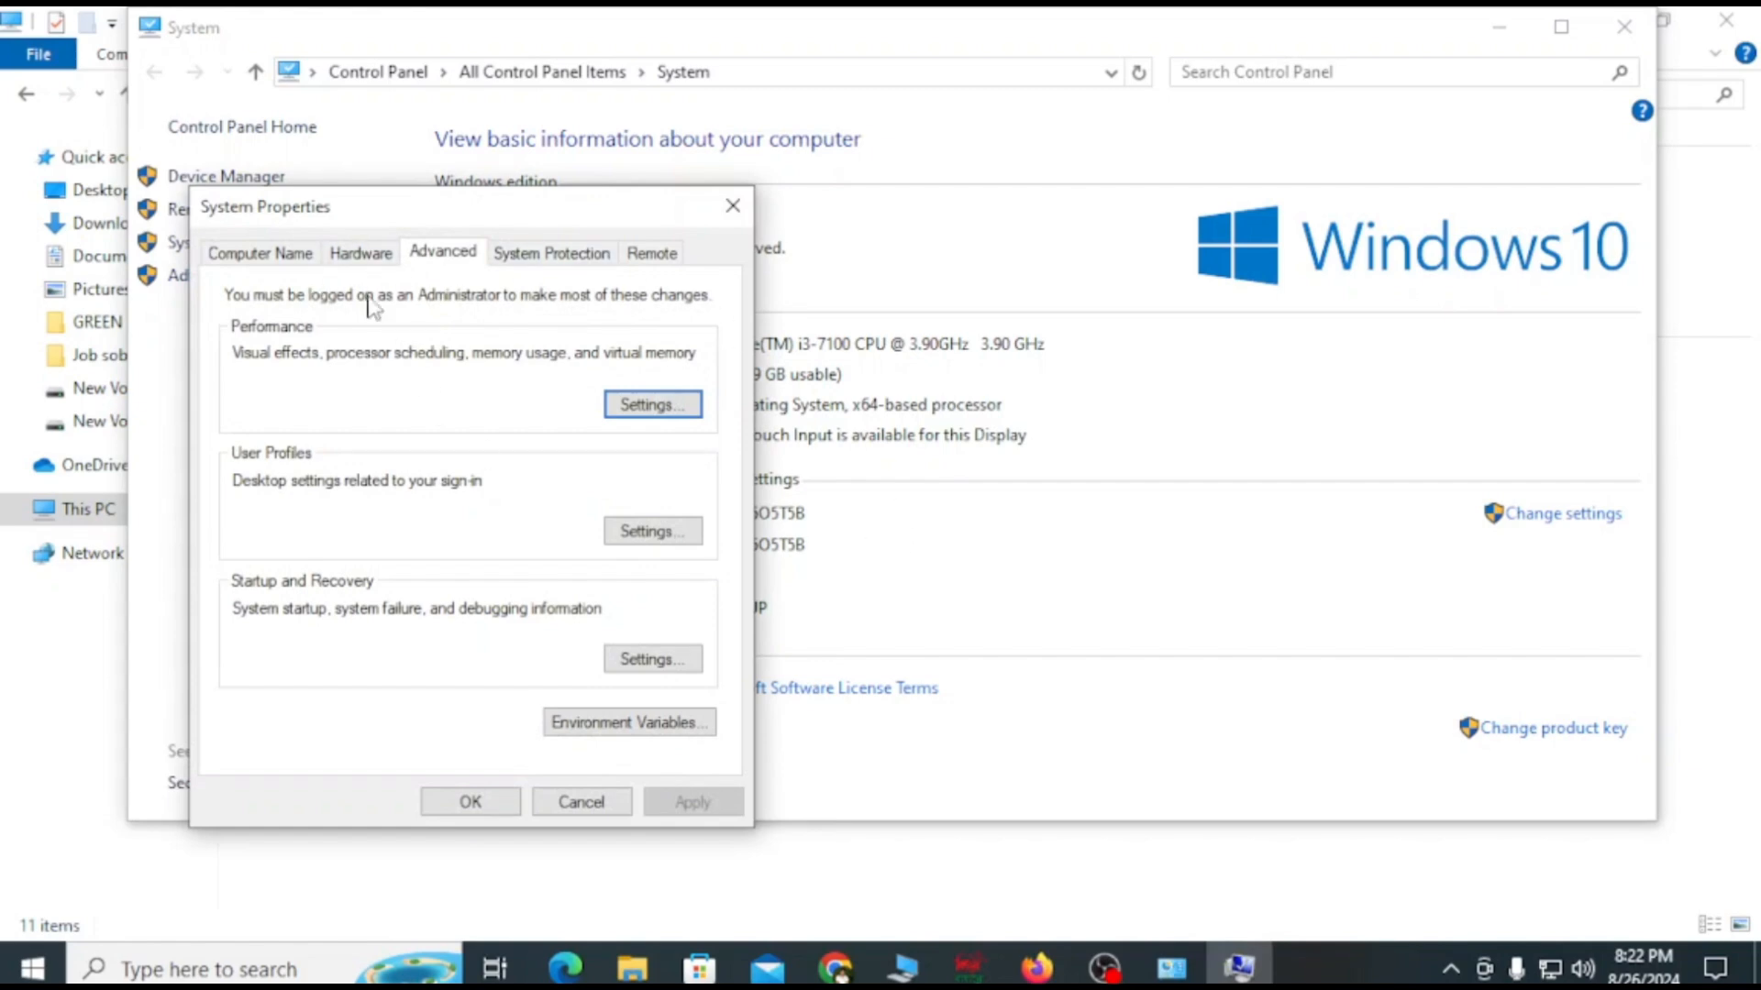
# Set the performance visual effects to "Adjust for best appearance" and apply the change
pyautogui.click(653, 404)
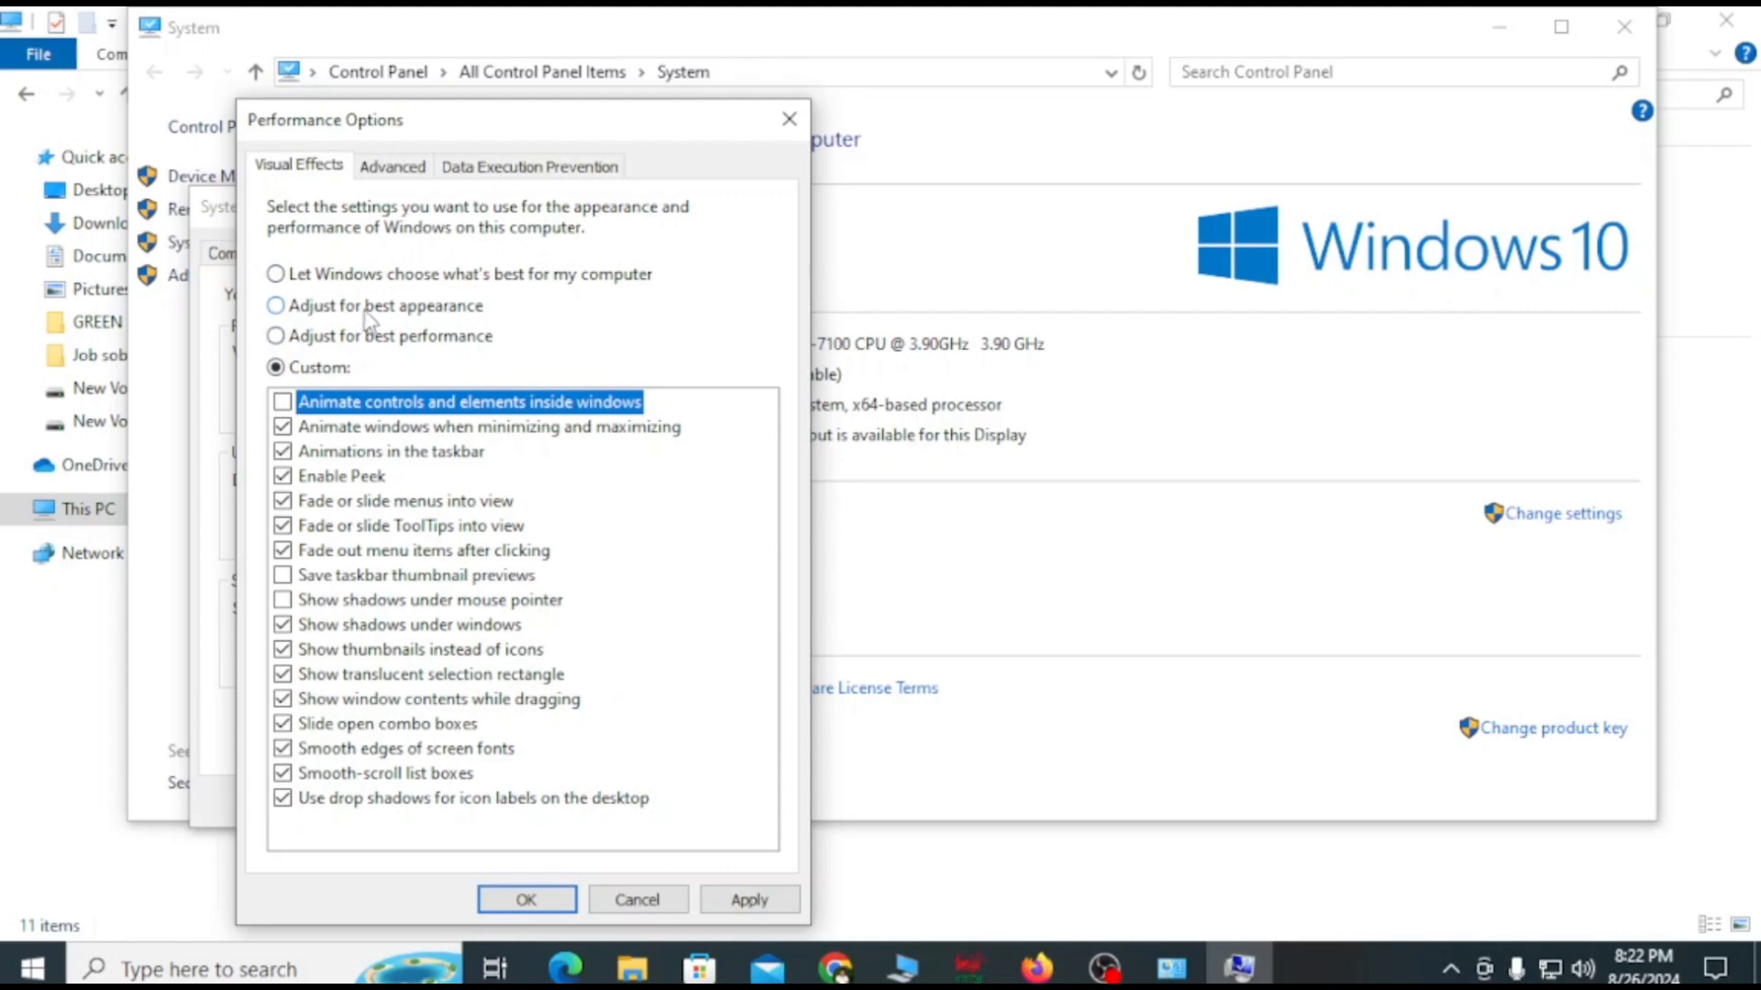
pyautogui.click(276, 306)
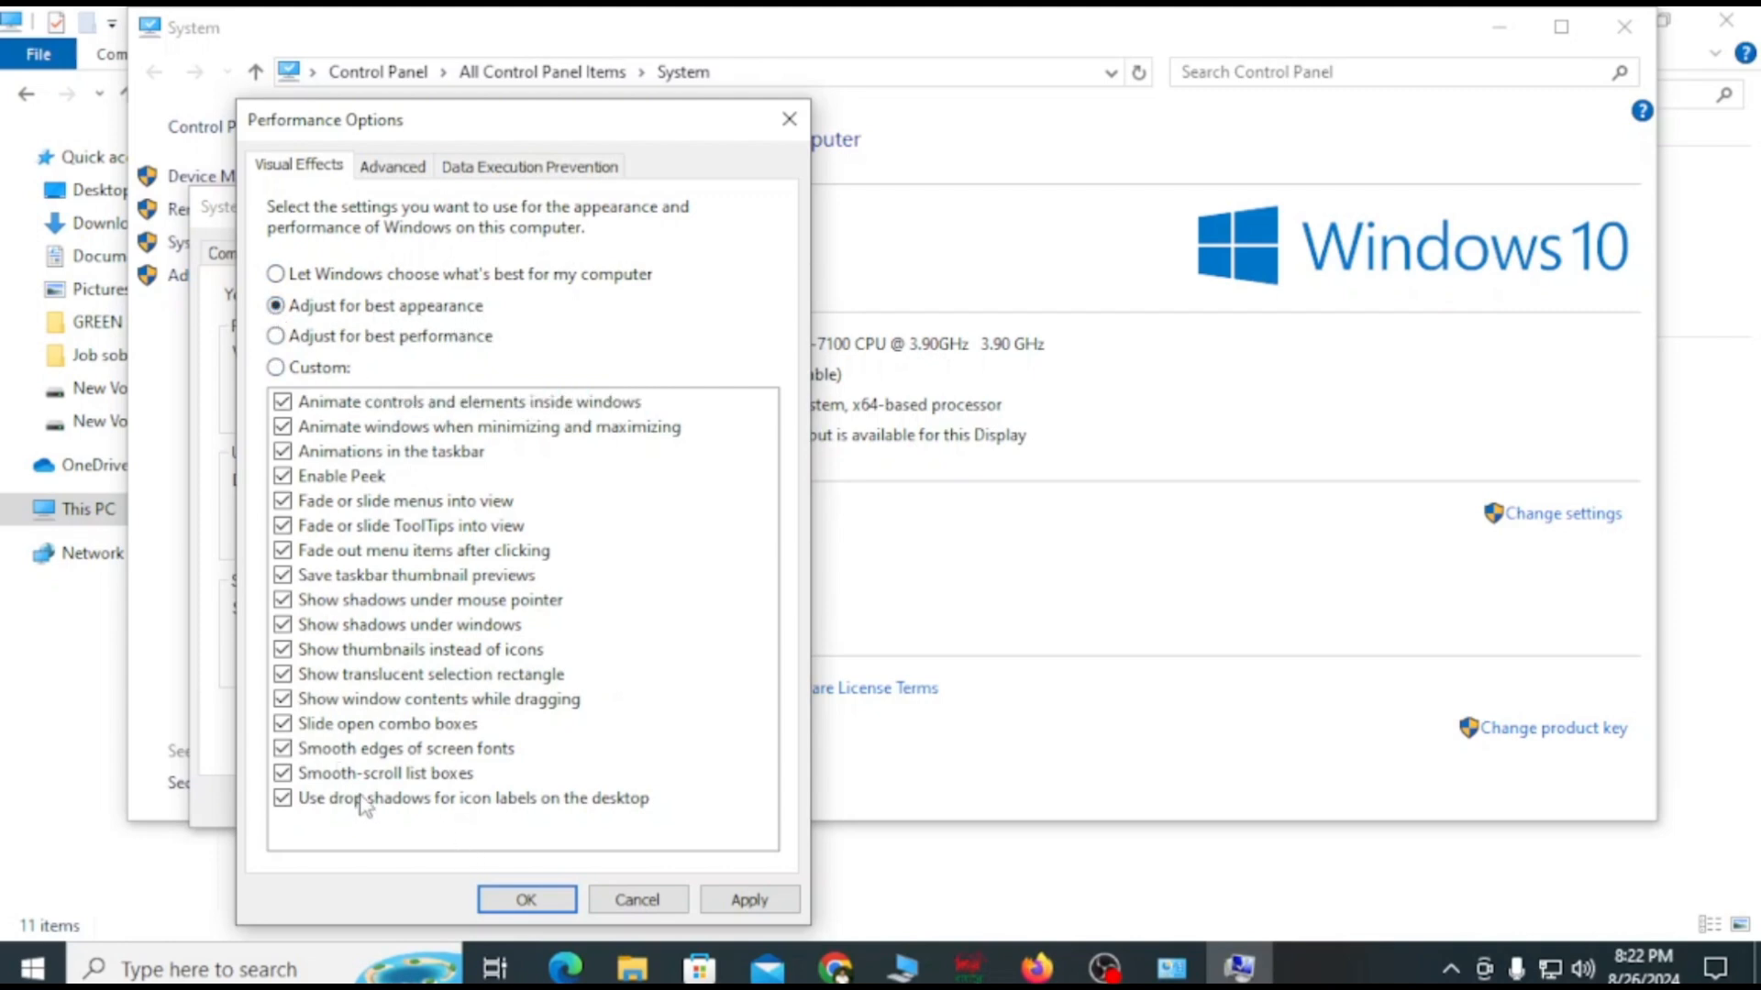
pyautogui.click(750, 902)
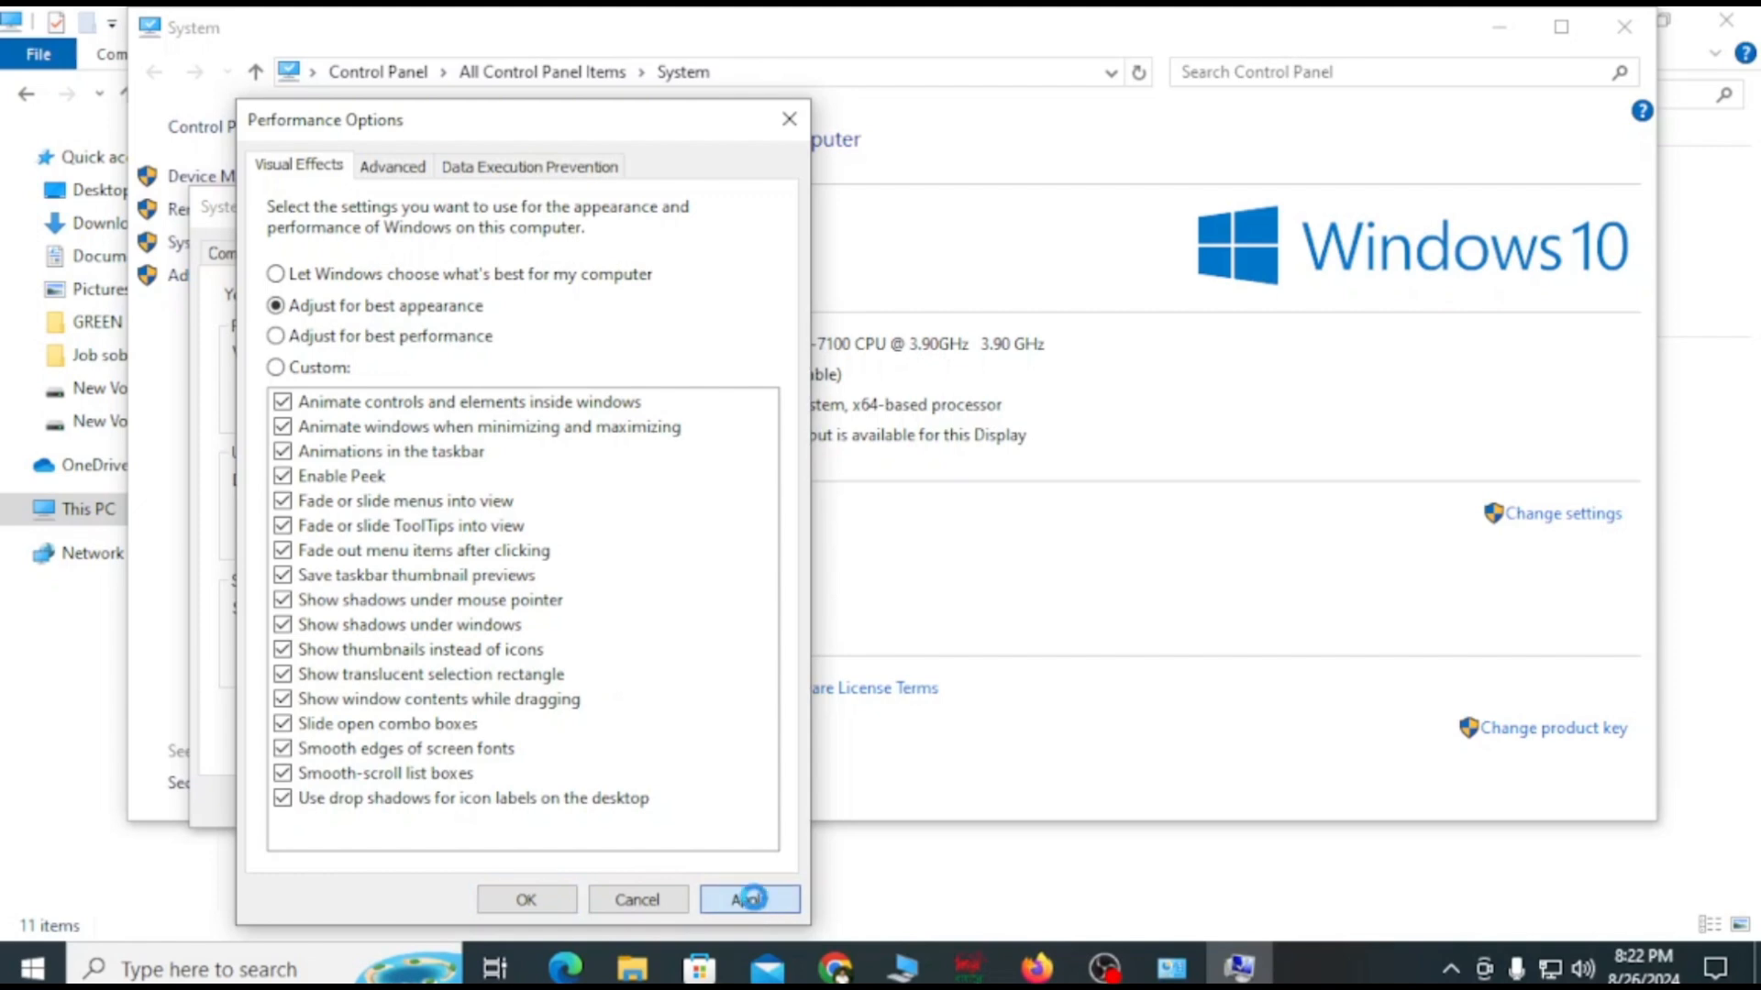
pyautogui.click(527, 900)
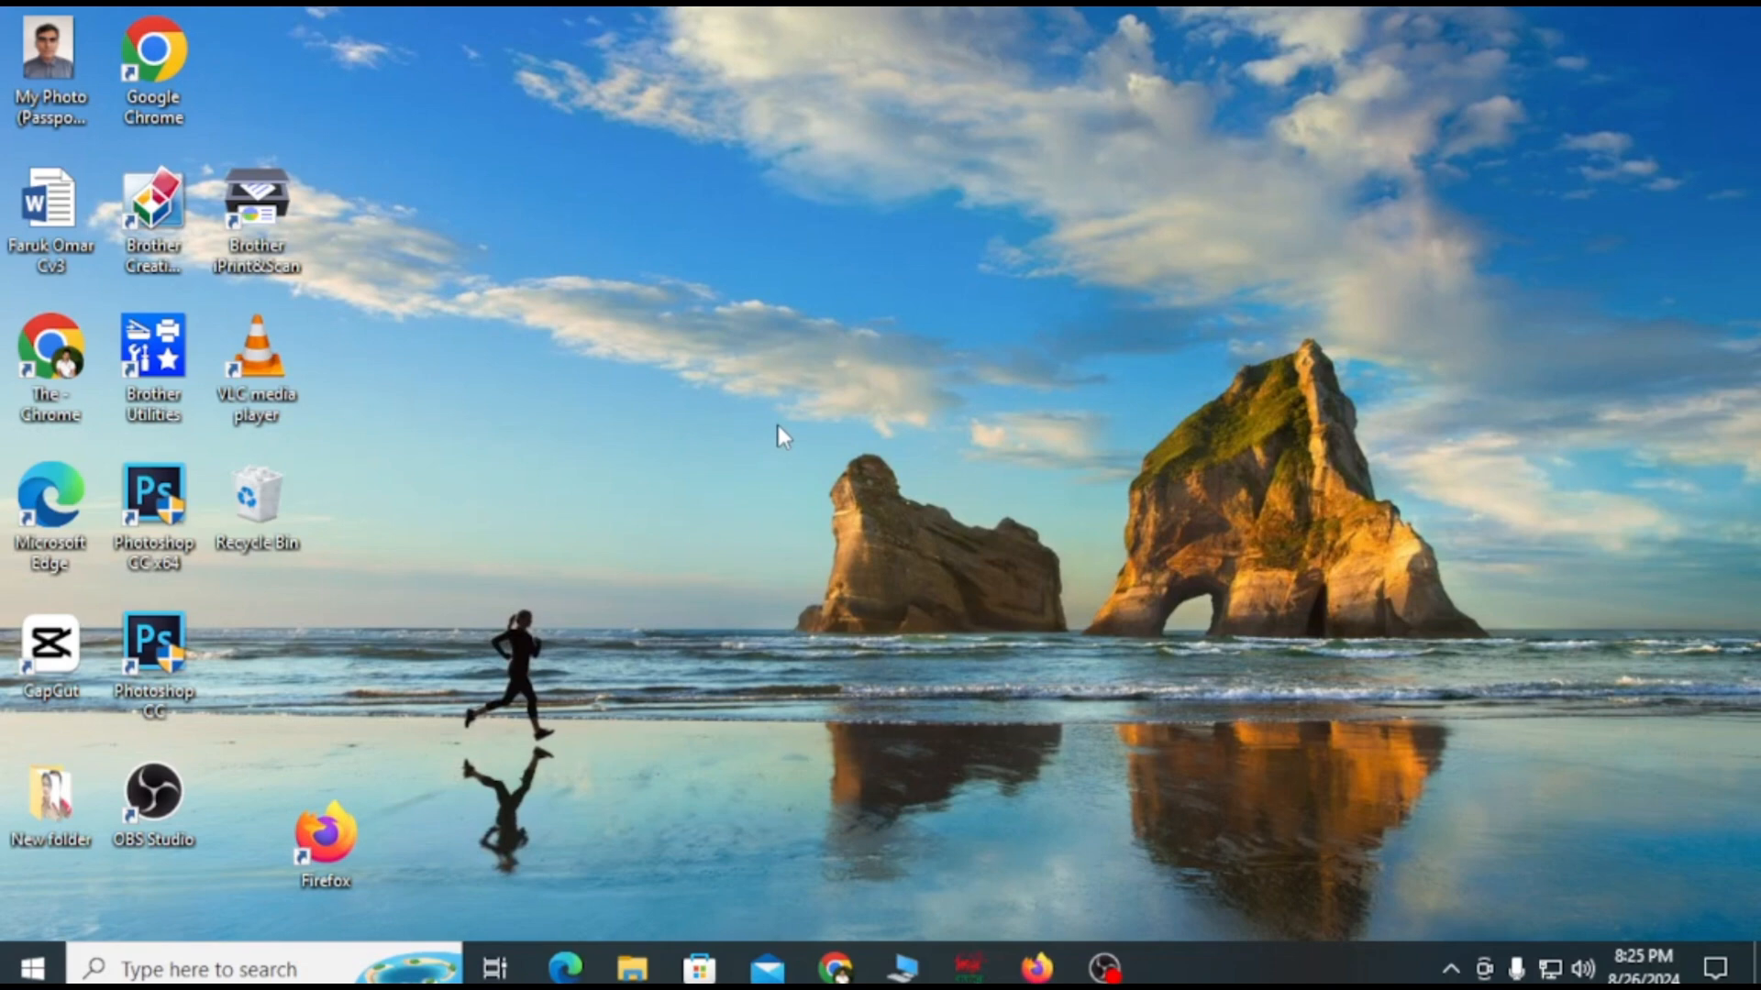
# Refresh the desktop twice
pyautogui.rightClick(728, 355)
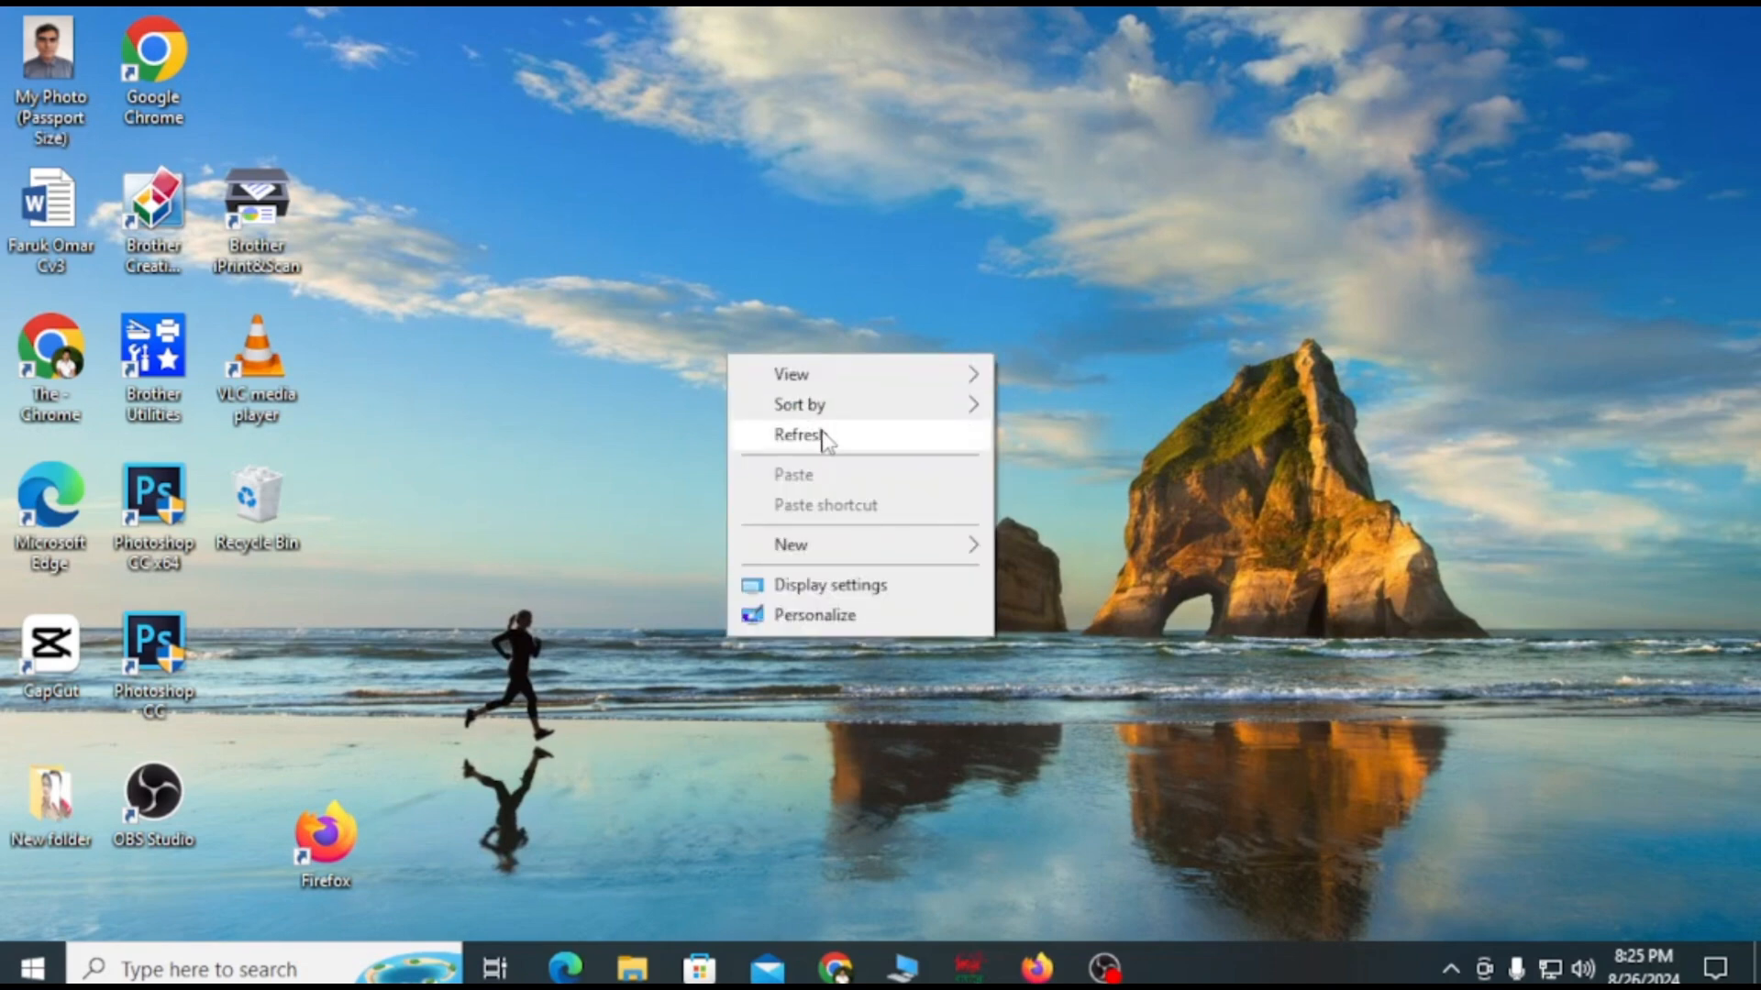
pyautogui.click(825, 436)
pyautogui.rightClick(694, 304)
pyautogui.click(797, 390)
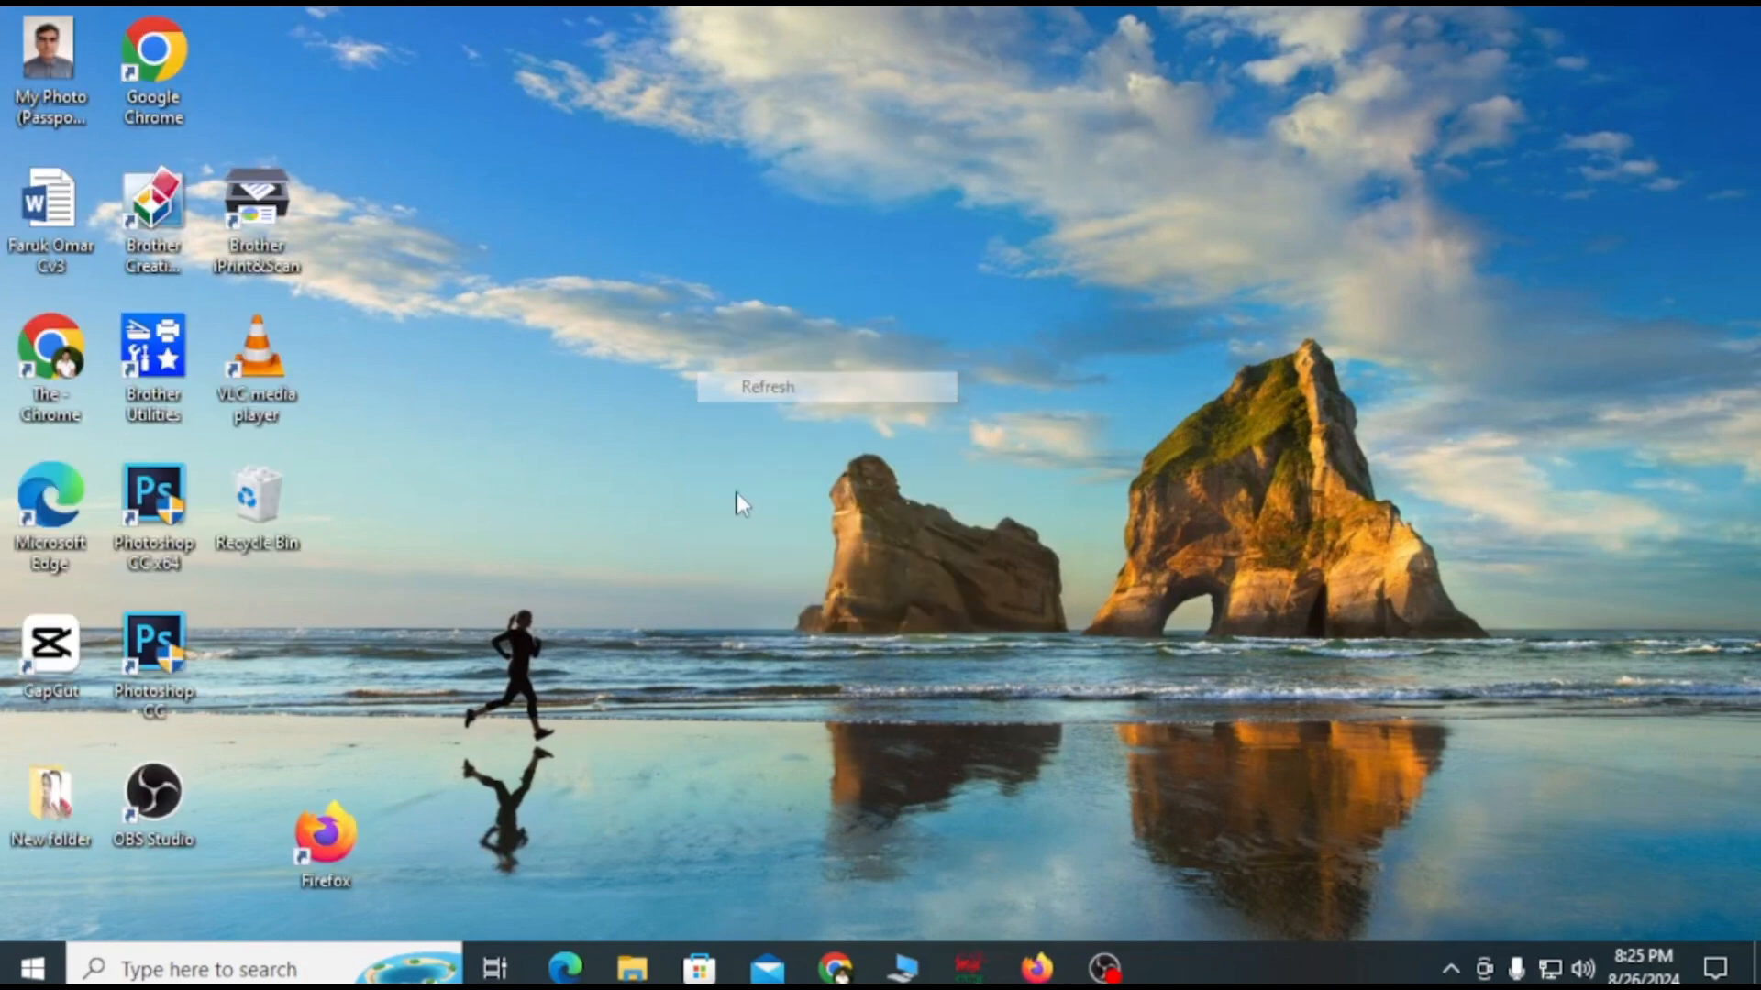
# Search Windows Settings for "adjust clear" and open Adjust ClearType text
pyautogui.click(32, 970)
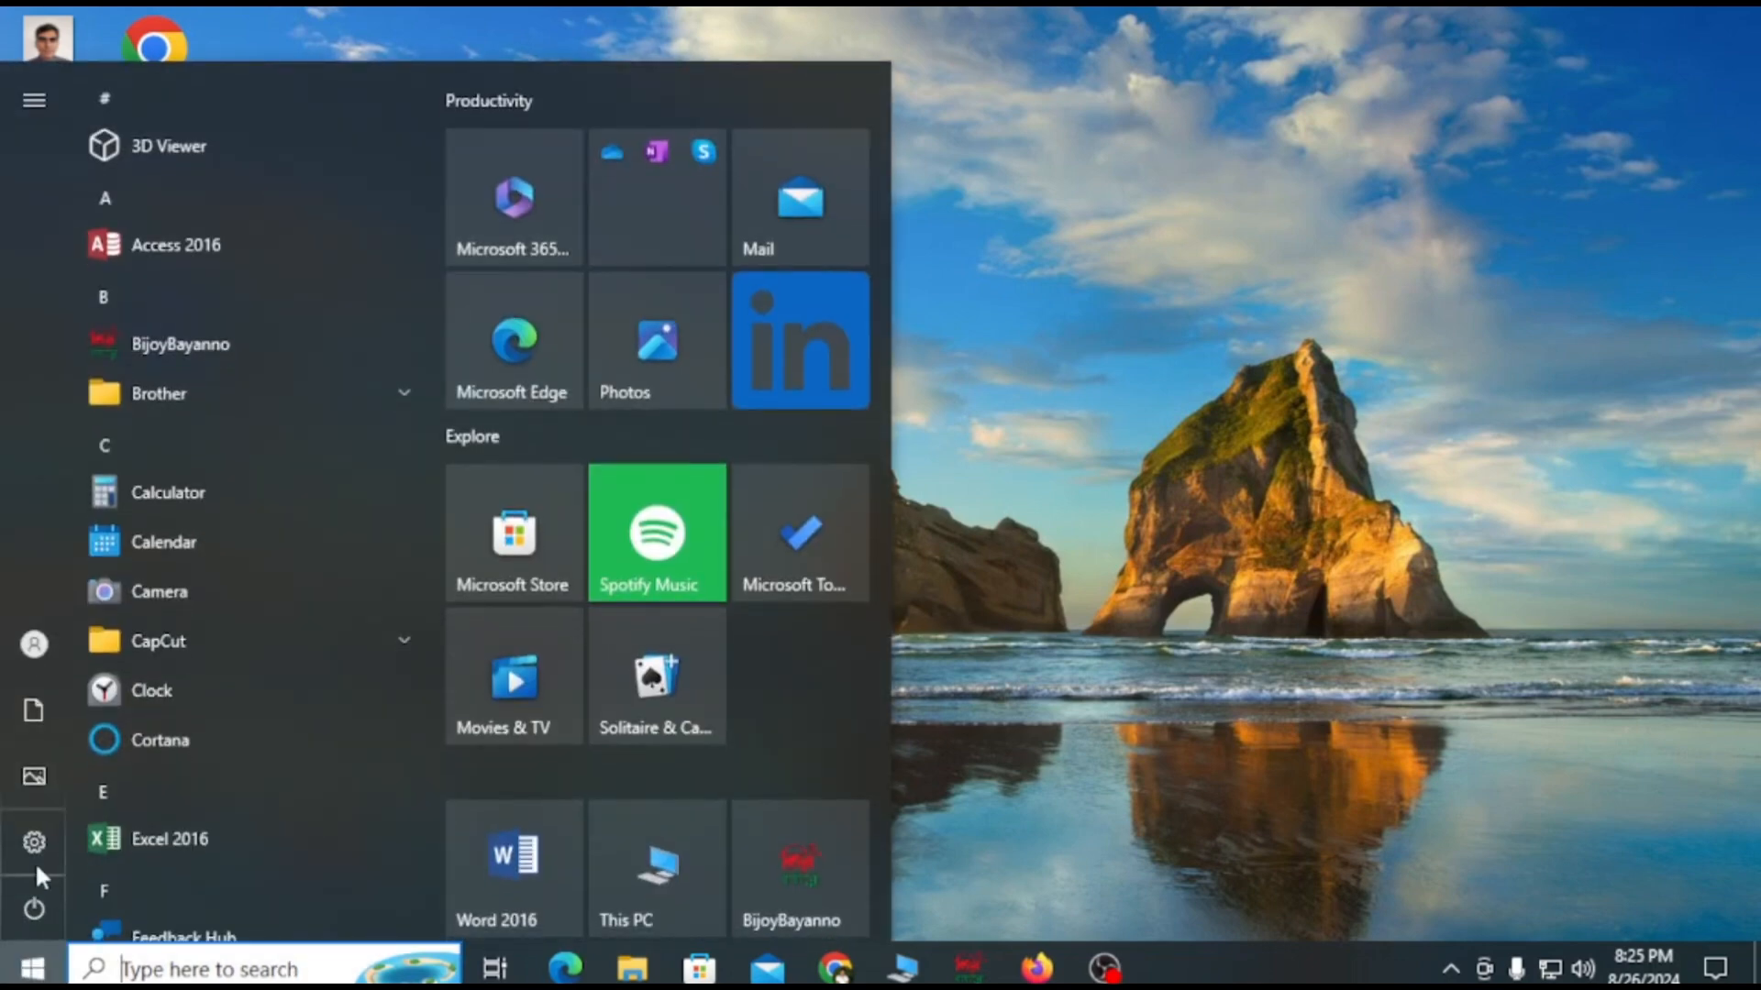
pyautogui.moveTo(33, 839)
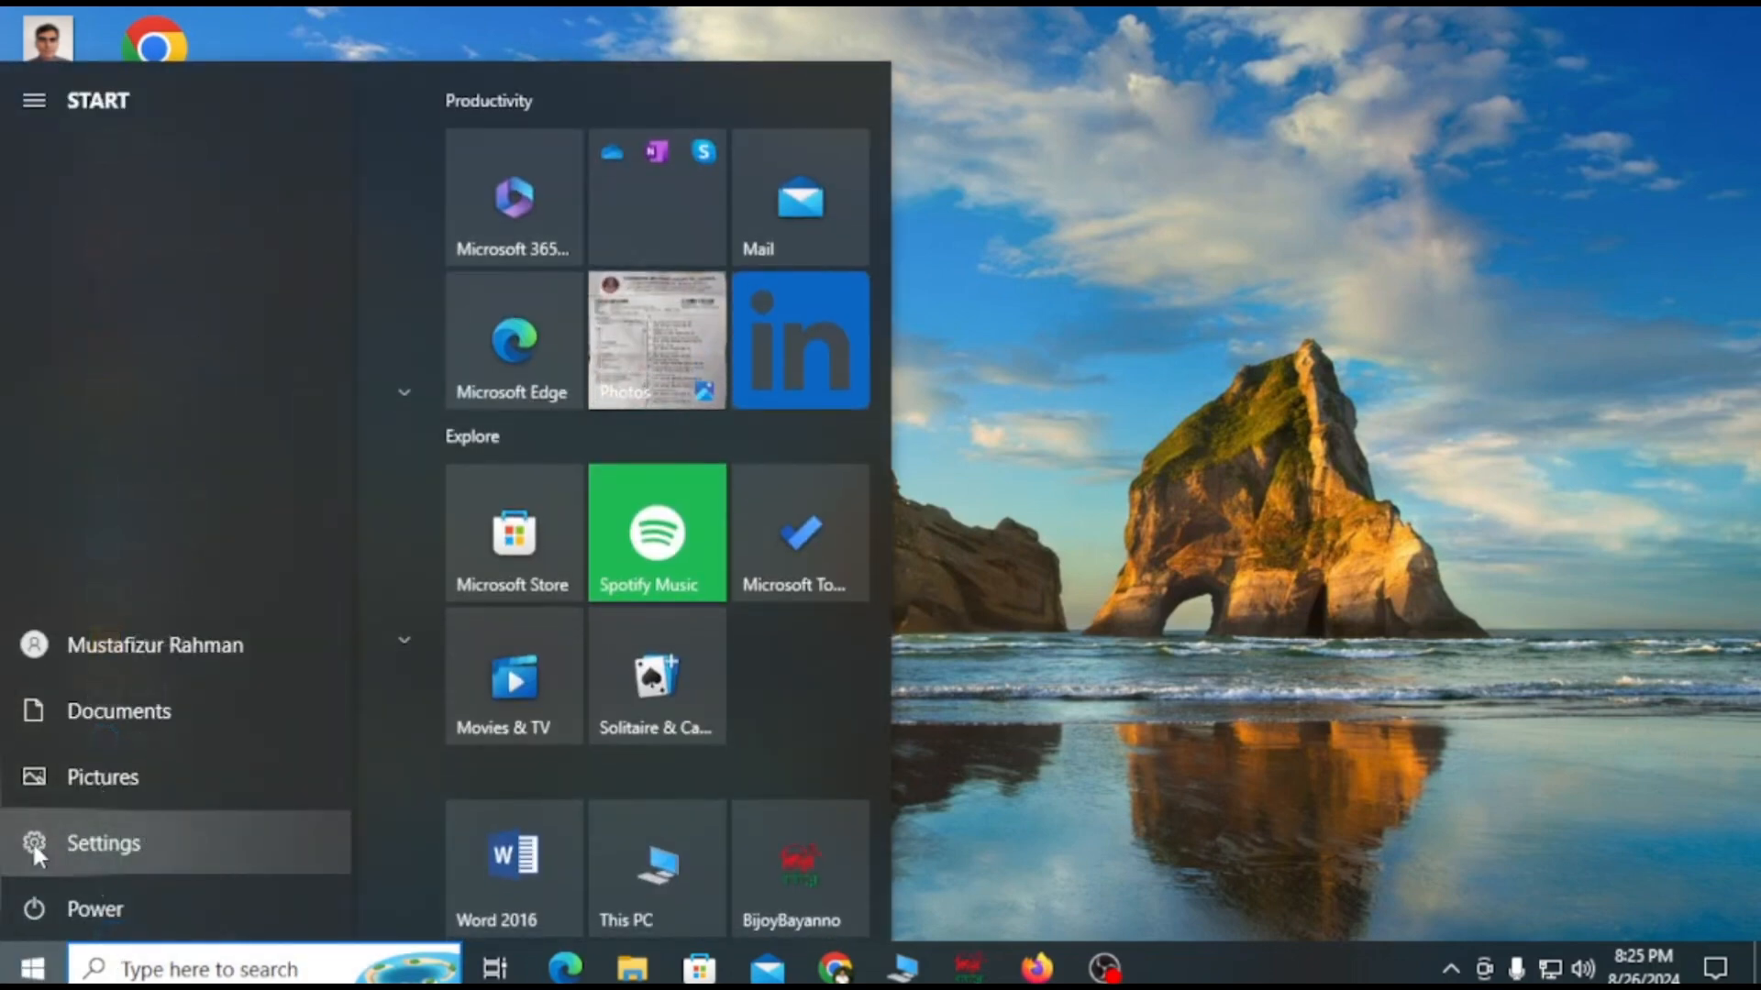
pyautogui.click(33, 851)
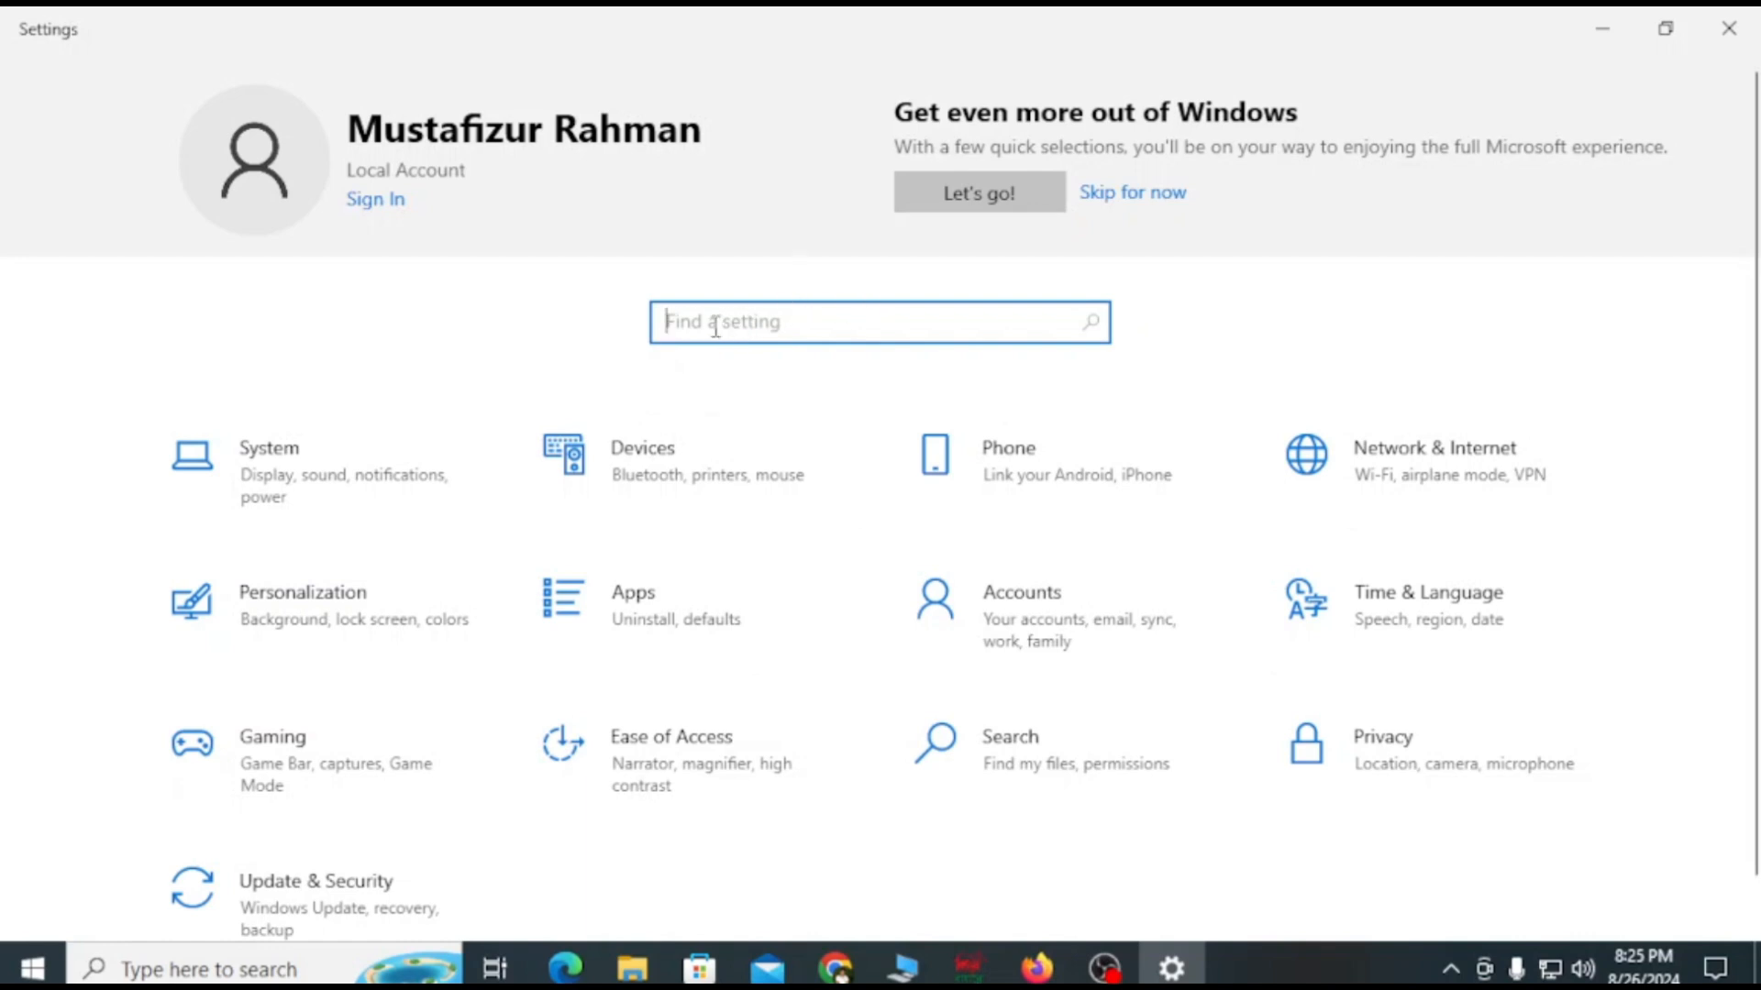
pyautogui.write('adjust clear')
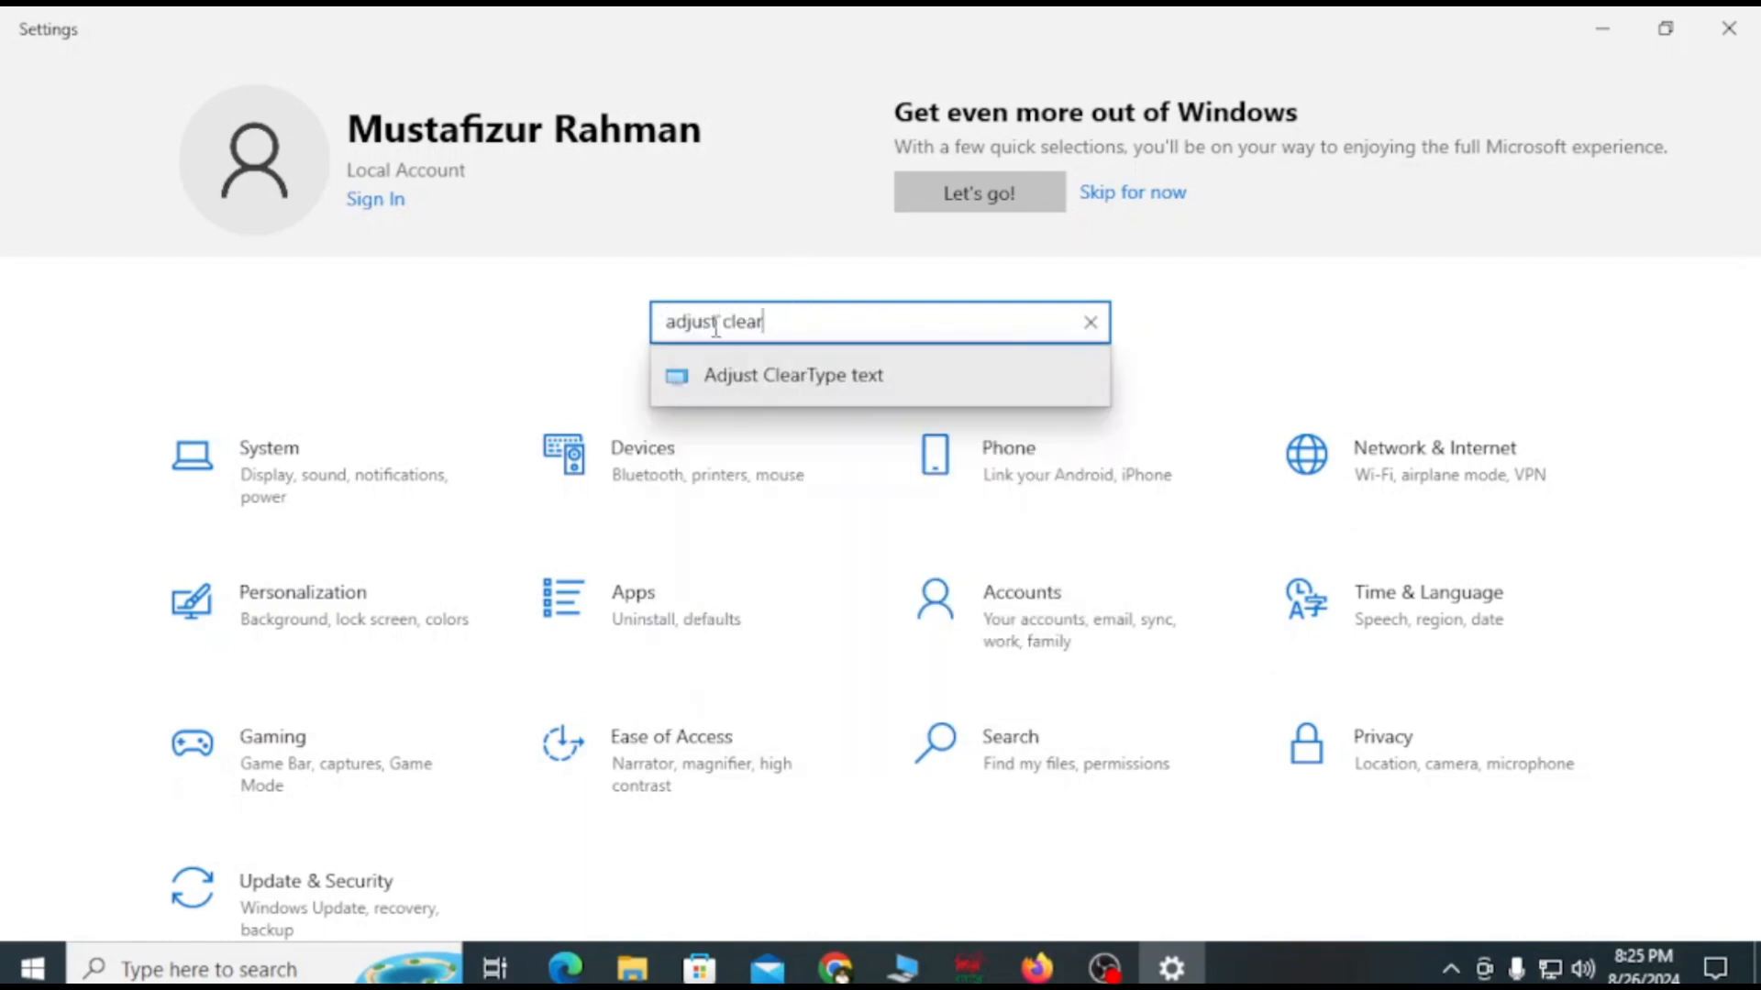
pyautogui.click(809, 378)
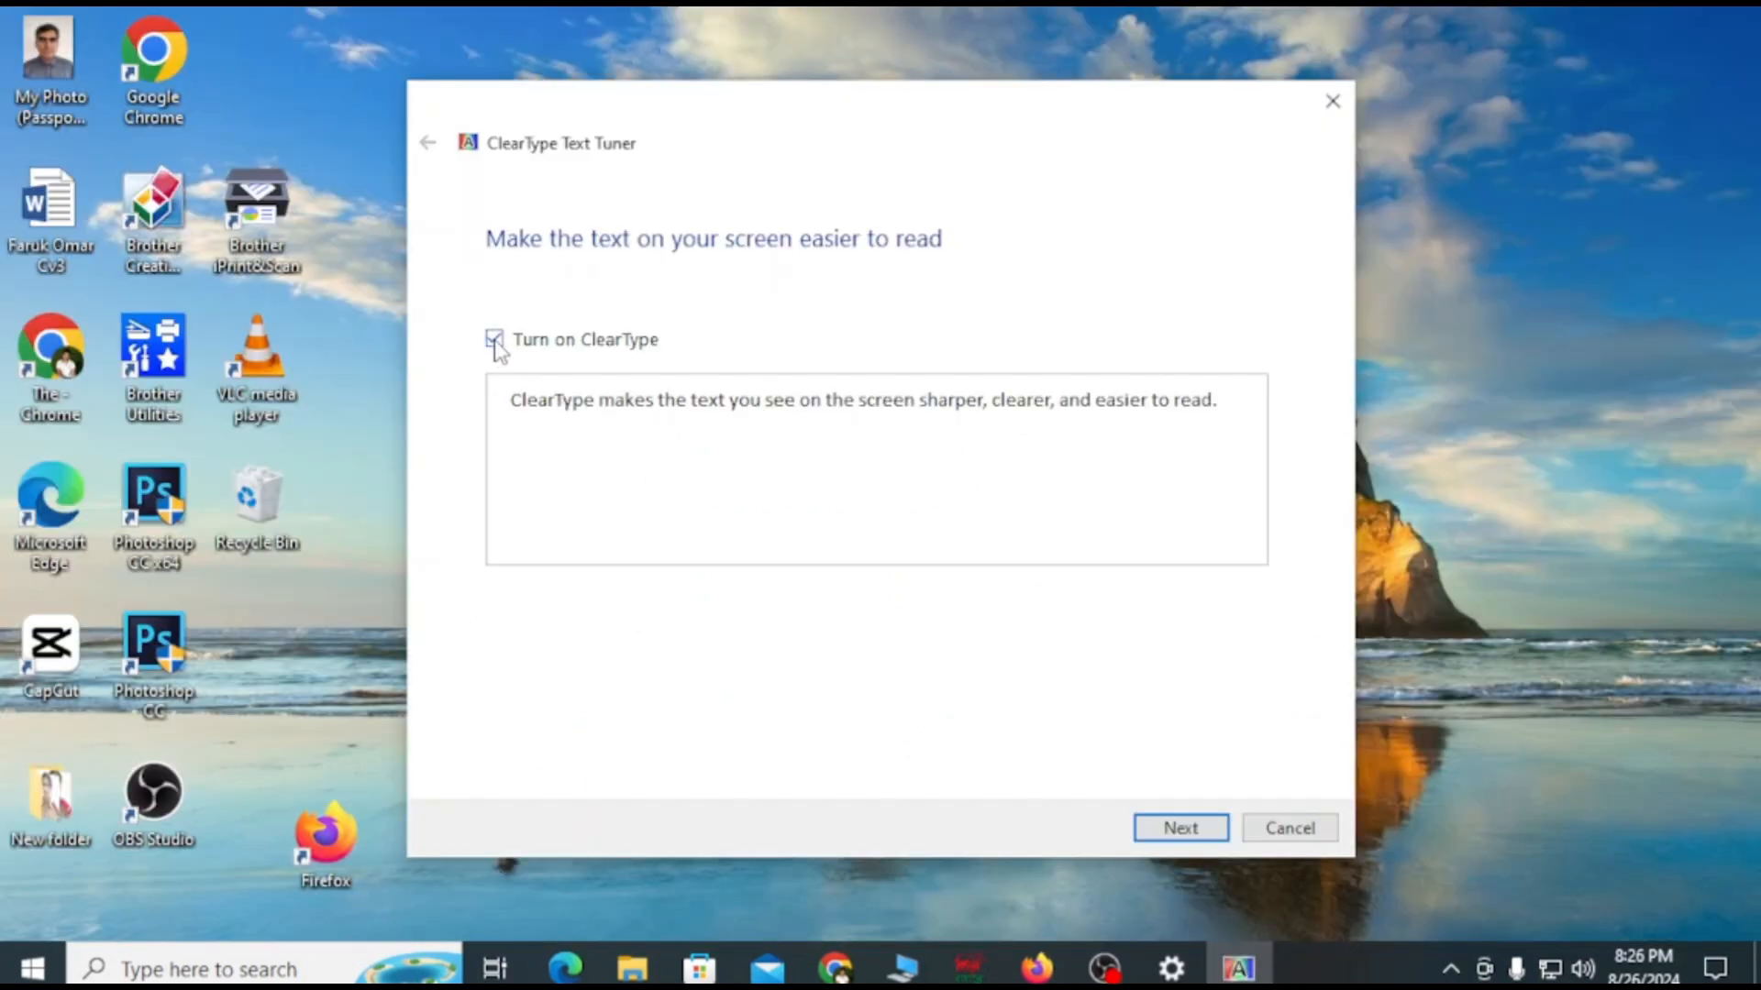
# Complete the ClearType Text Tuner with ClearType turned on, accepting the preselected text sample on all five pages
pyautogui.click(1179, 831)
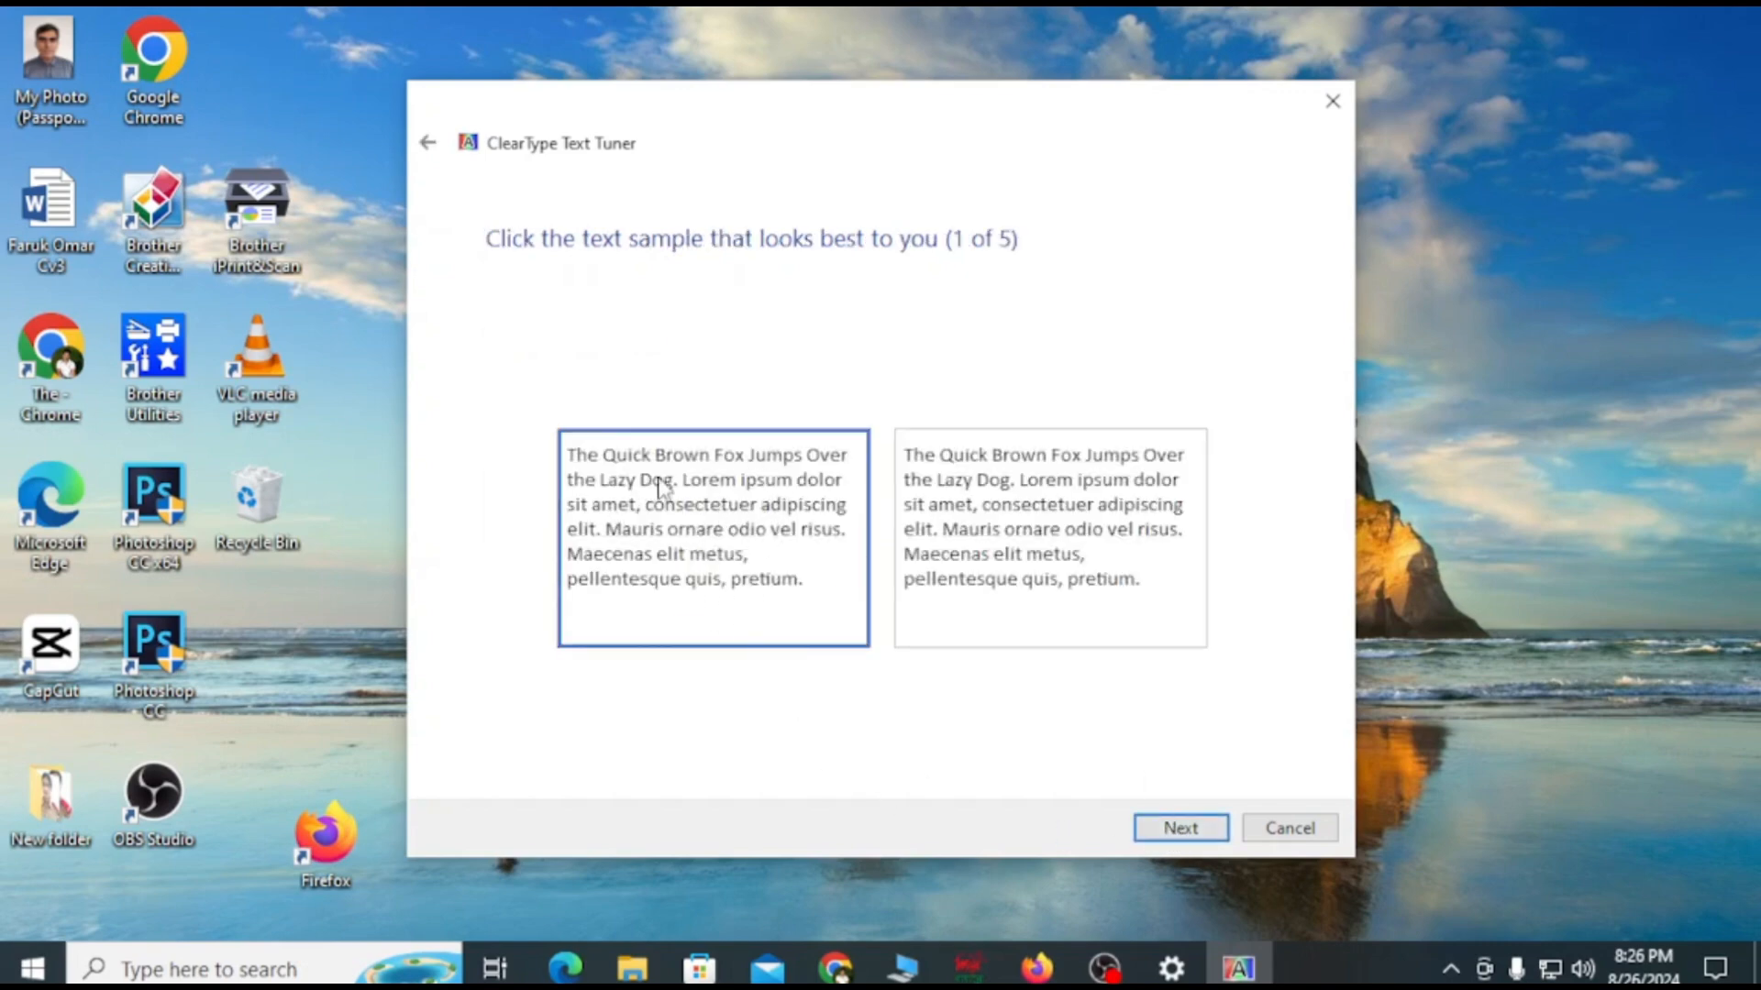
pyautogui.click(1179, 829)
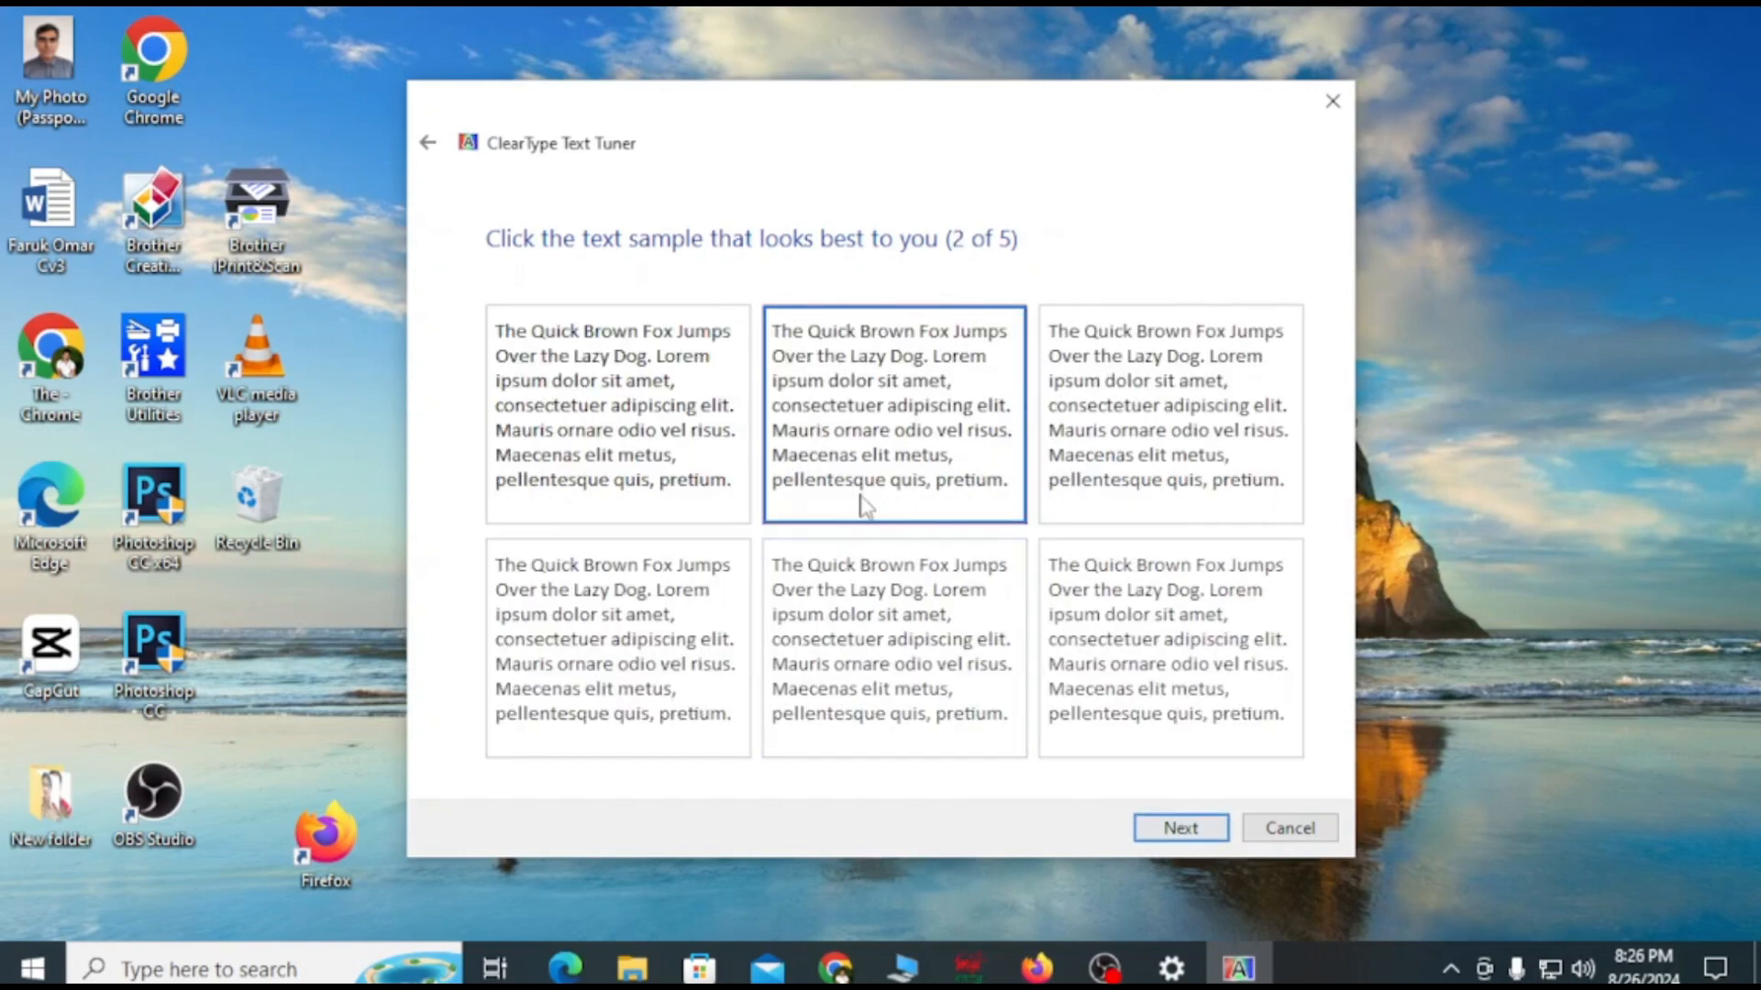
pyautogui.click(1181, 832)
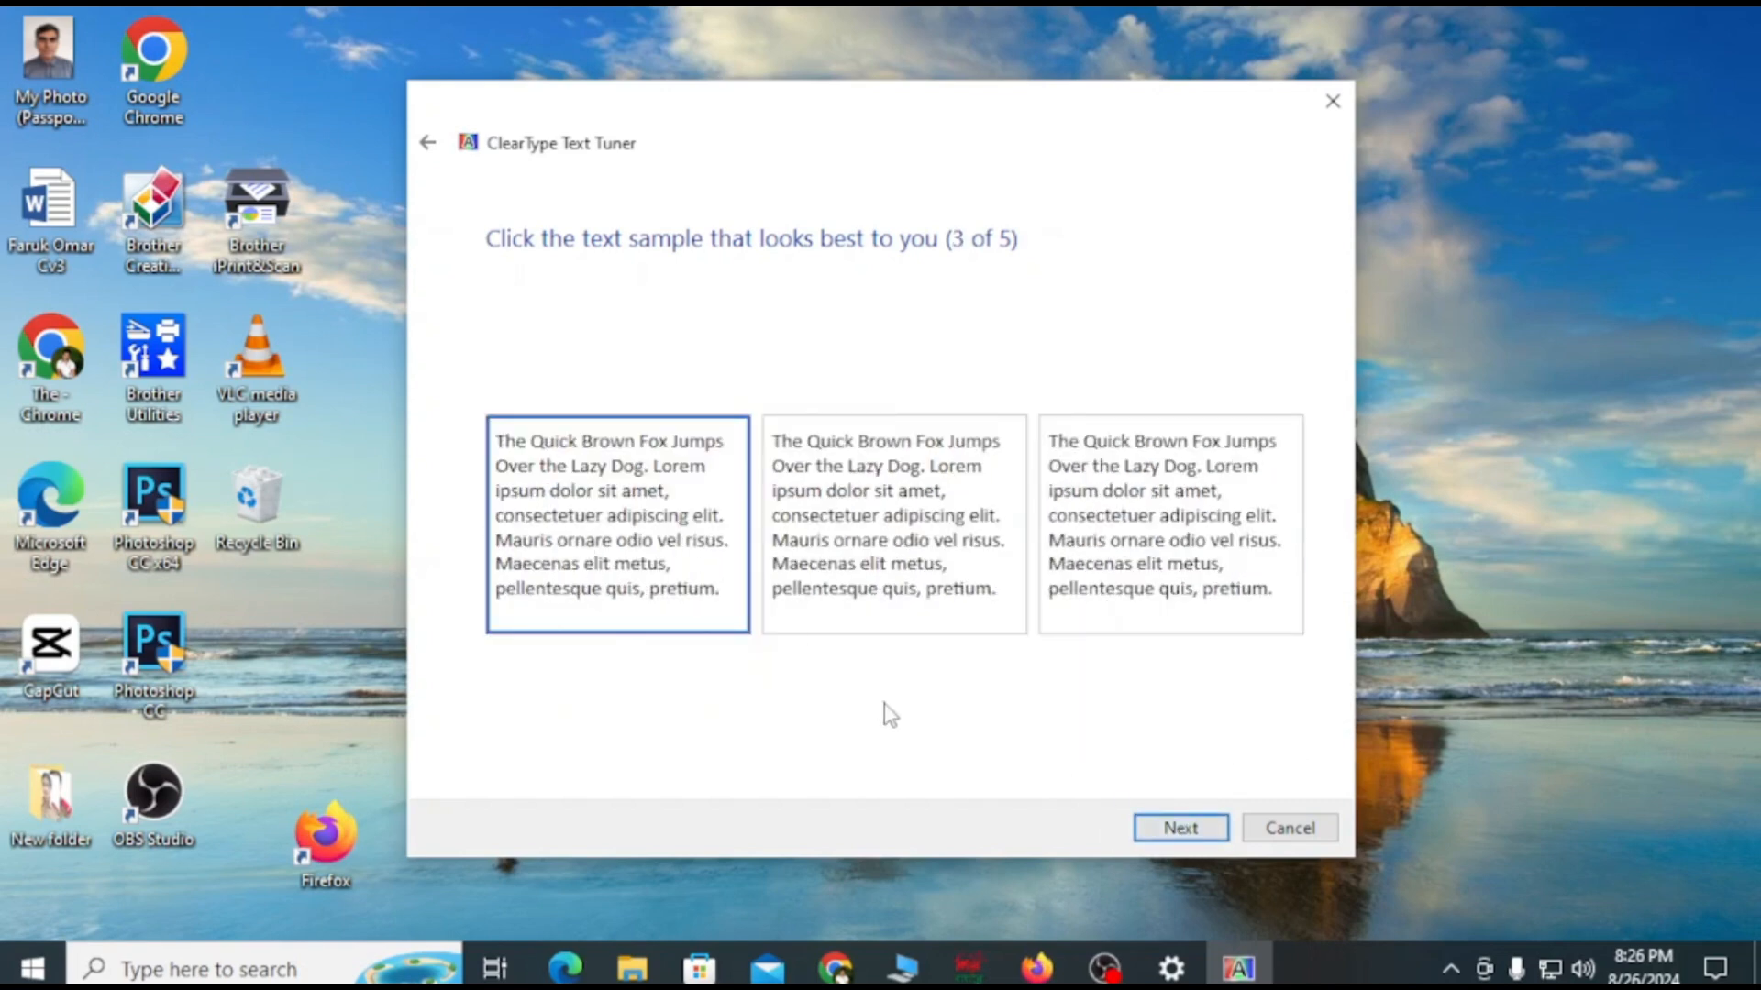
pyautogui.click(1181, 831)
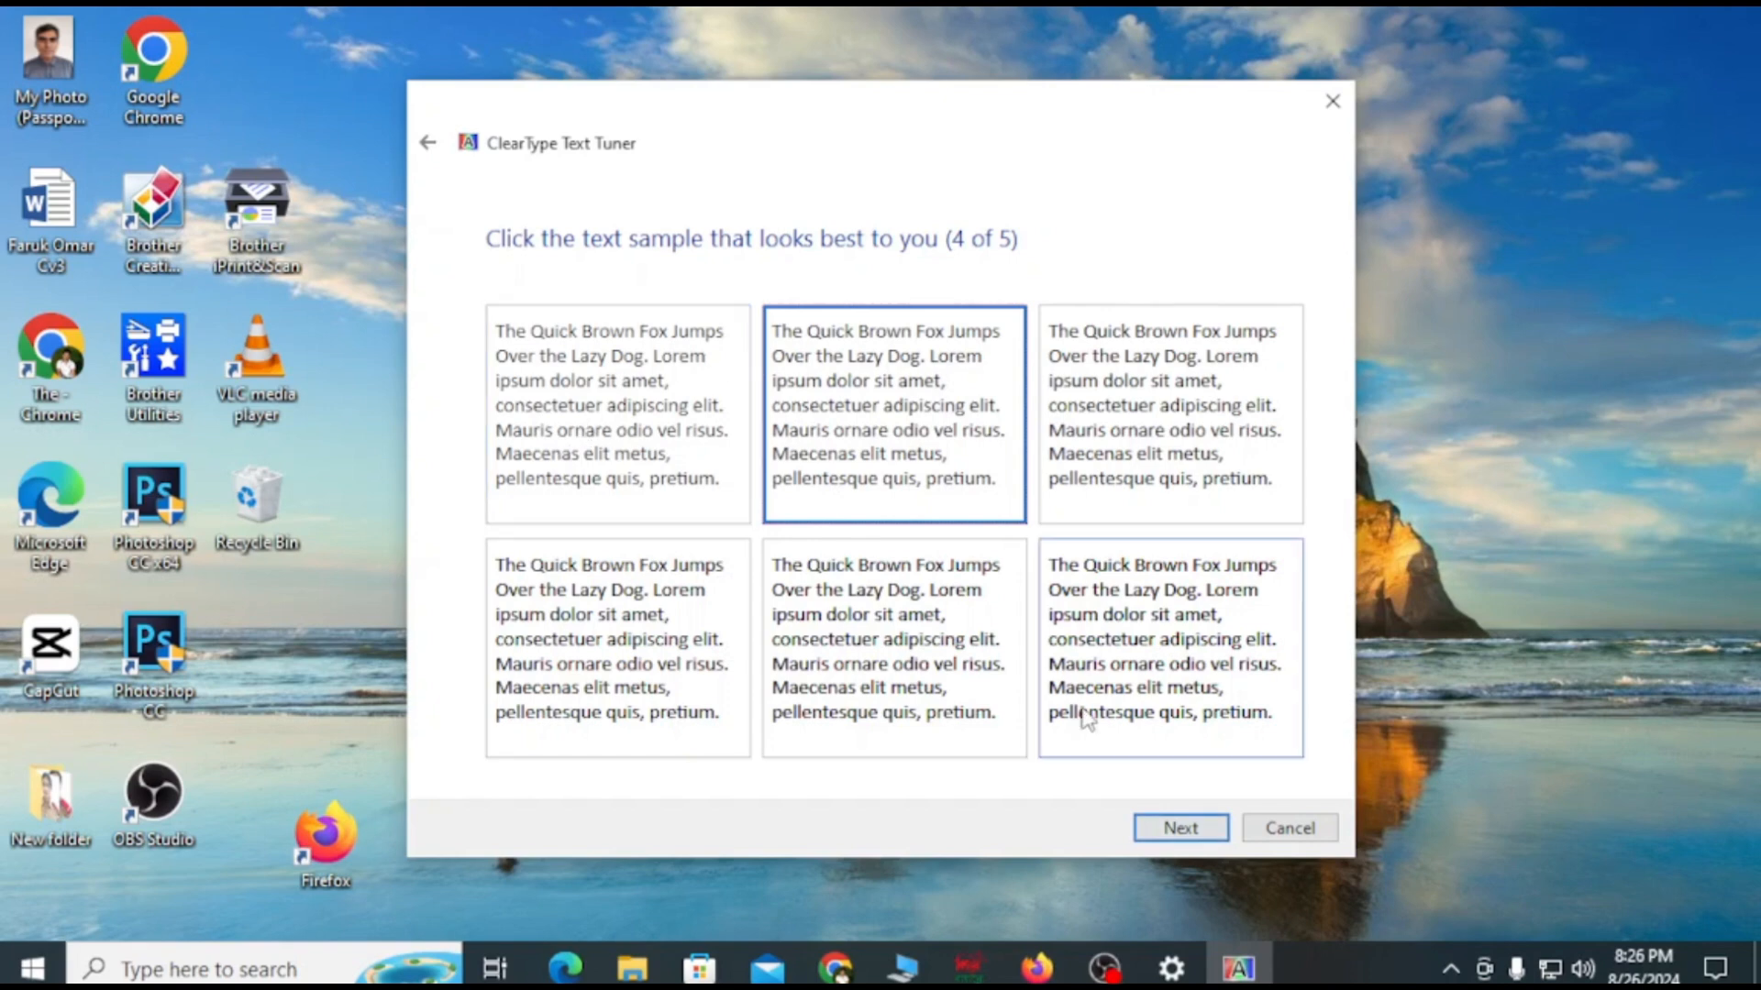
pyautogui.click(1169, 834)
pyautogui.click(1167, 830)
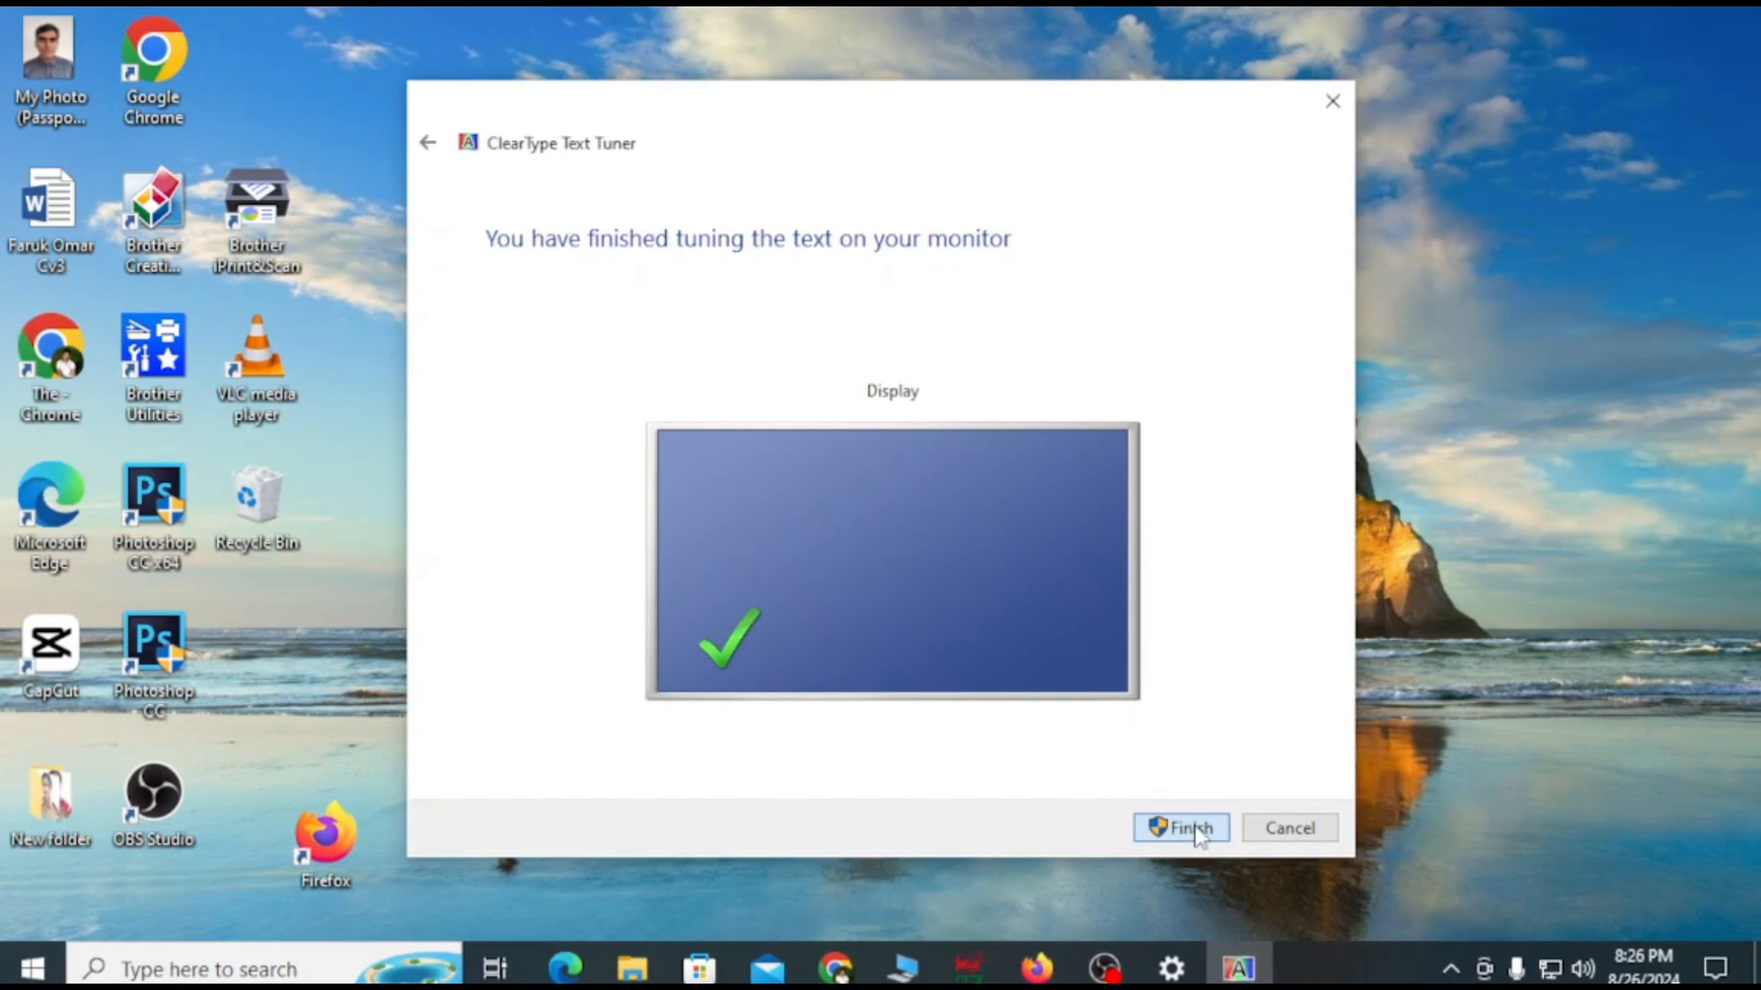
pyautogui.click(1185, 830)
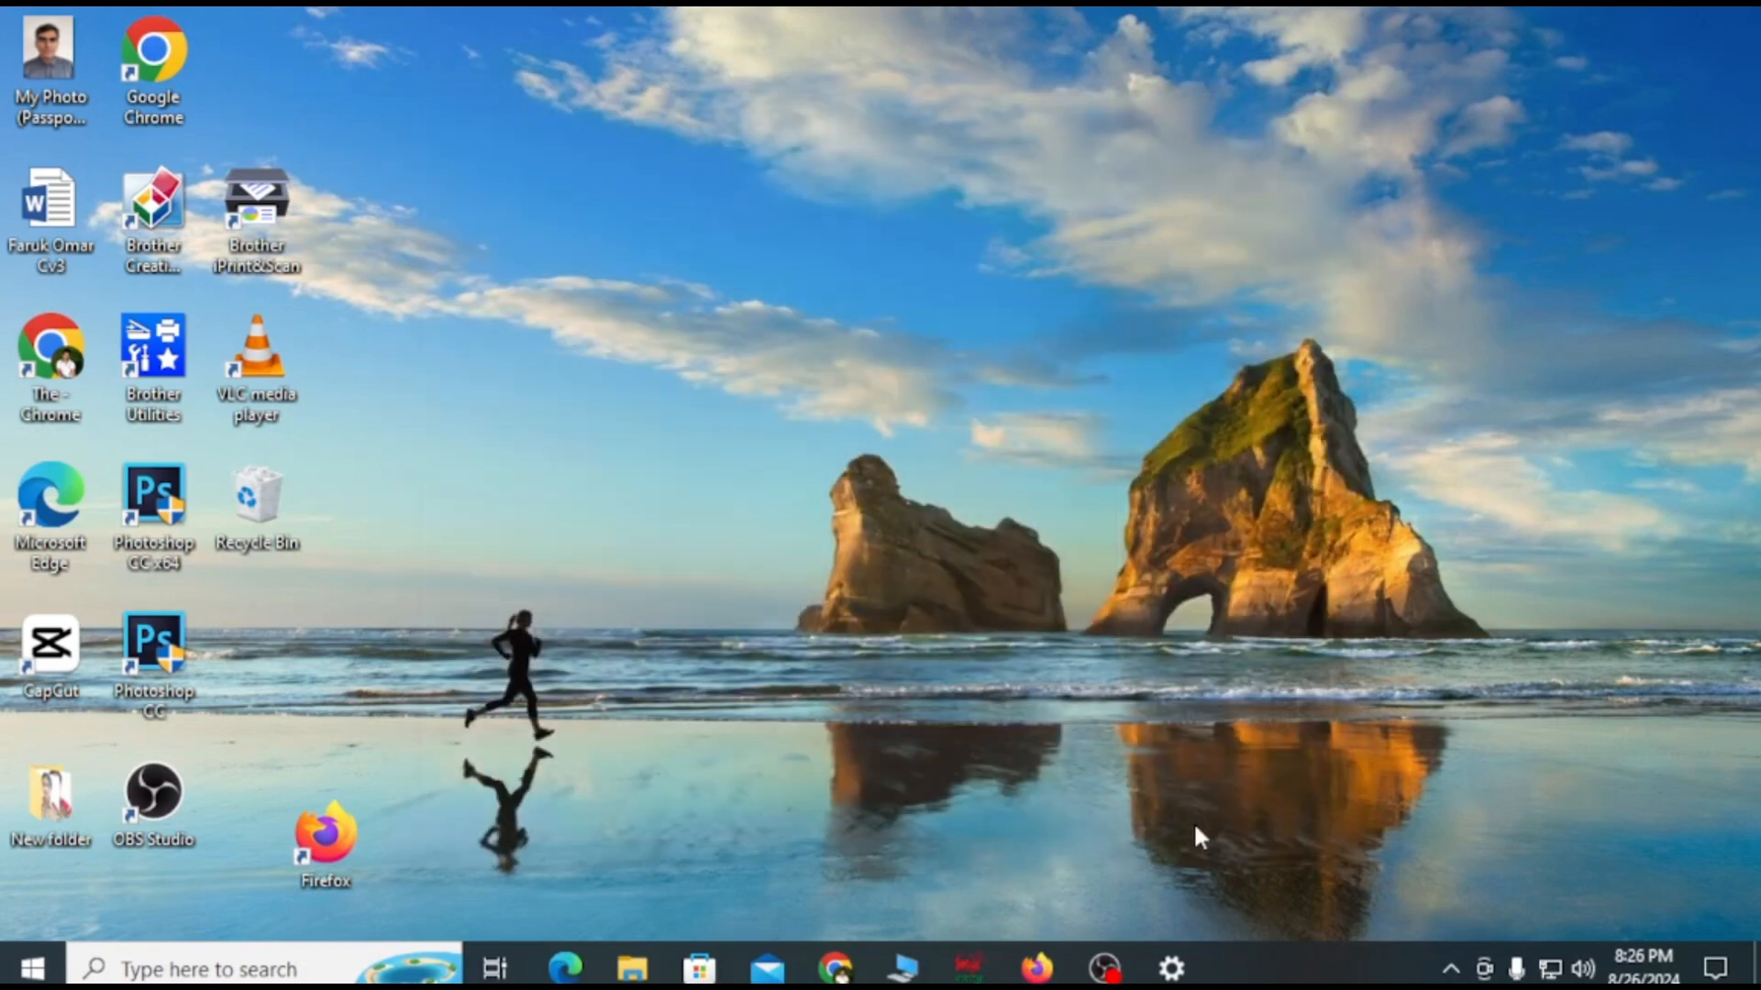
# Refresh the desktop three times
pyautogui.rightClick(774, 378)
pyautogui.click(826, 381)
pyautogui.rightClick(797, 385)
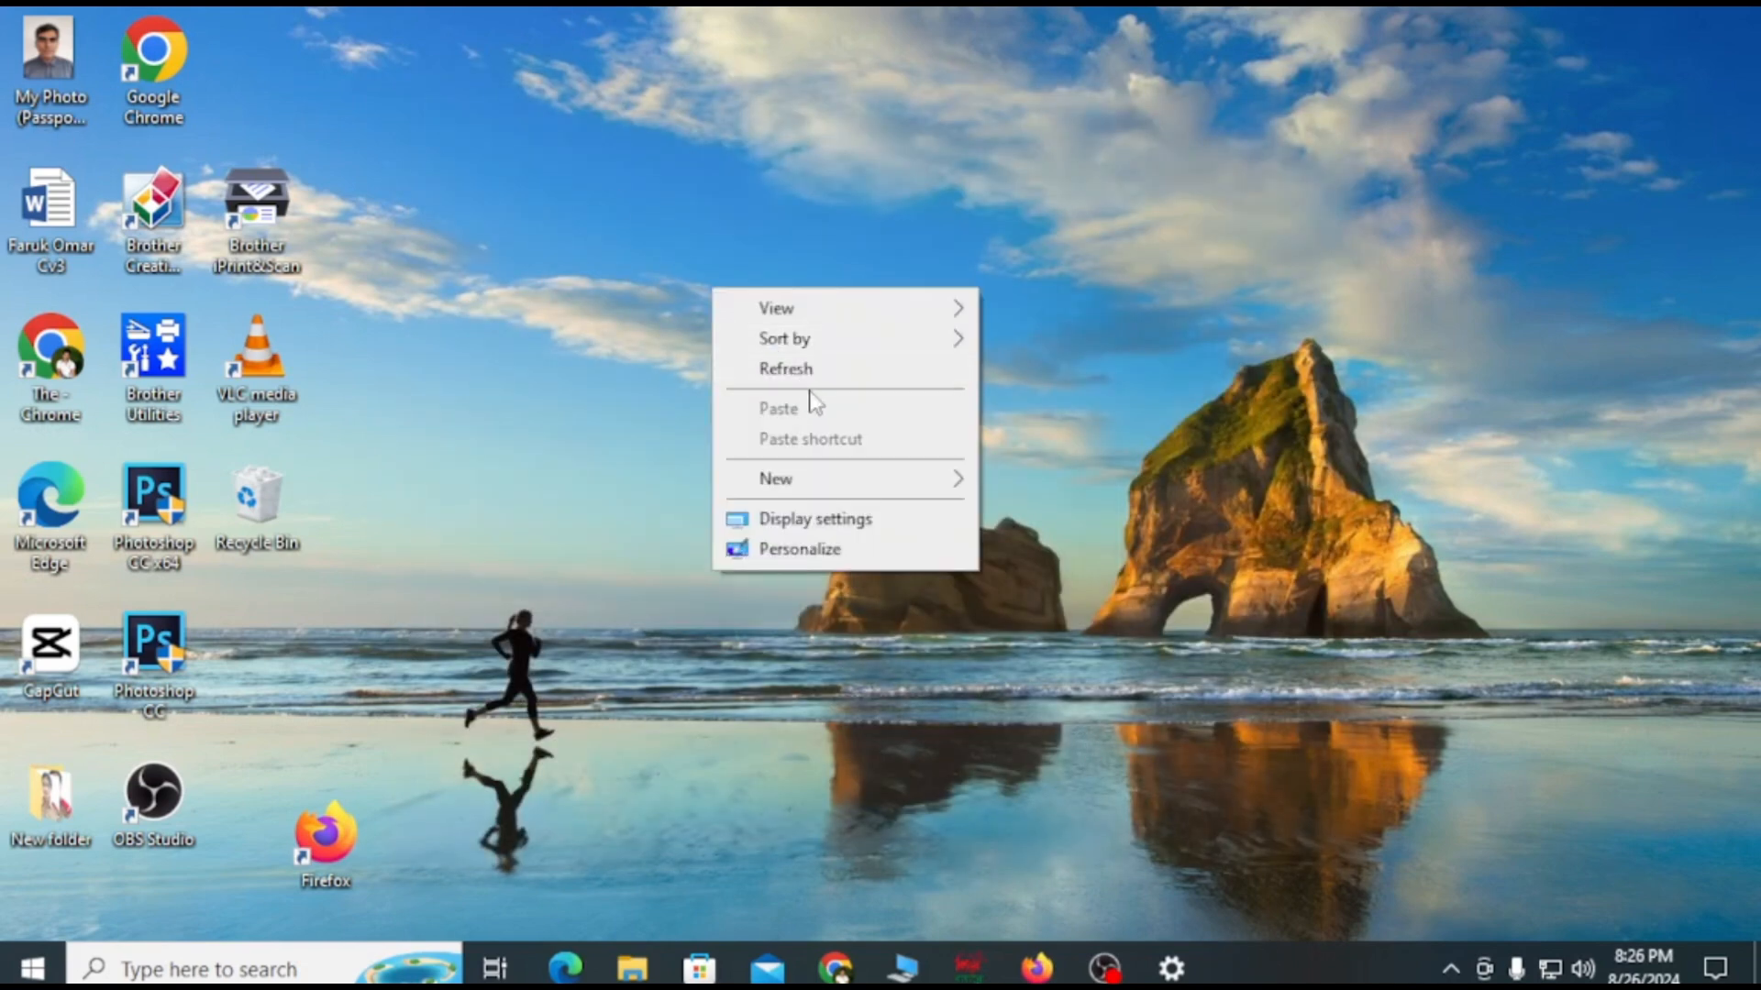
pyautogui.click(798, 370)
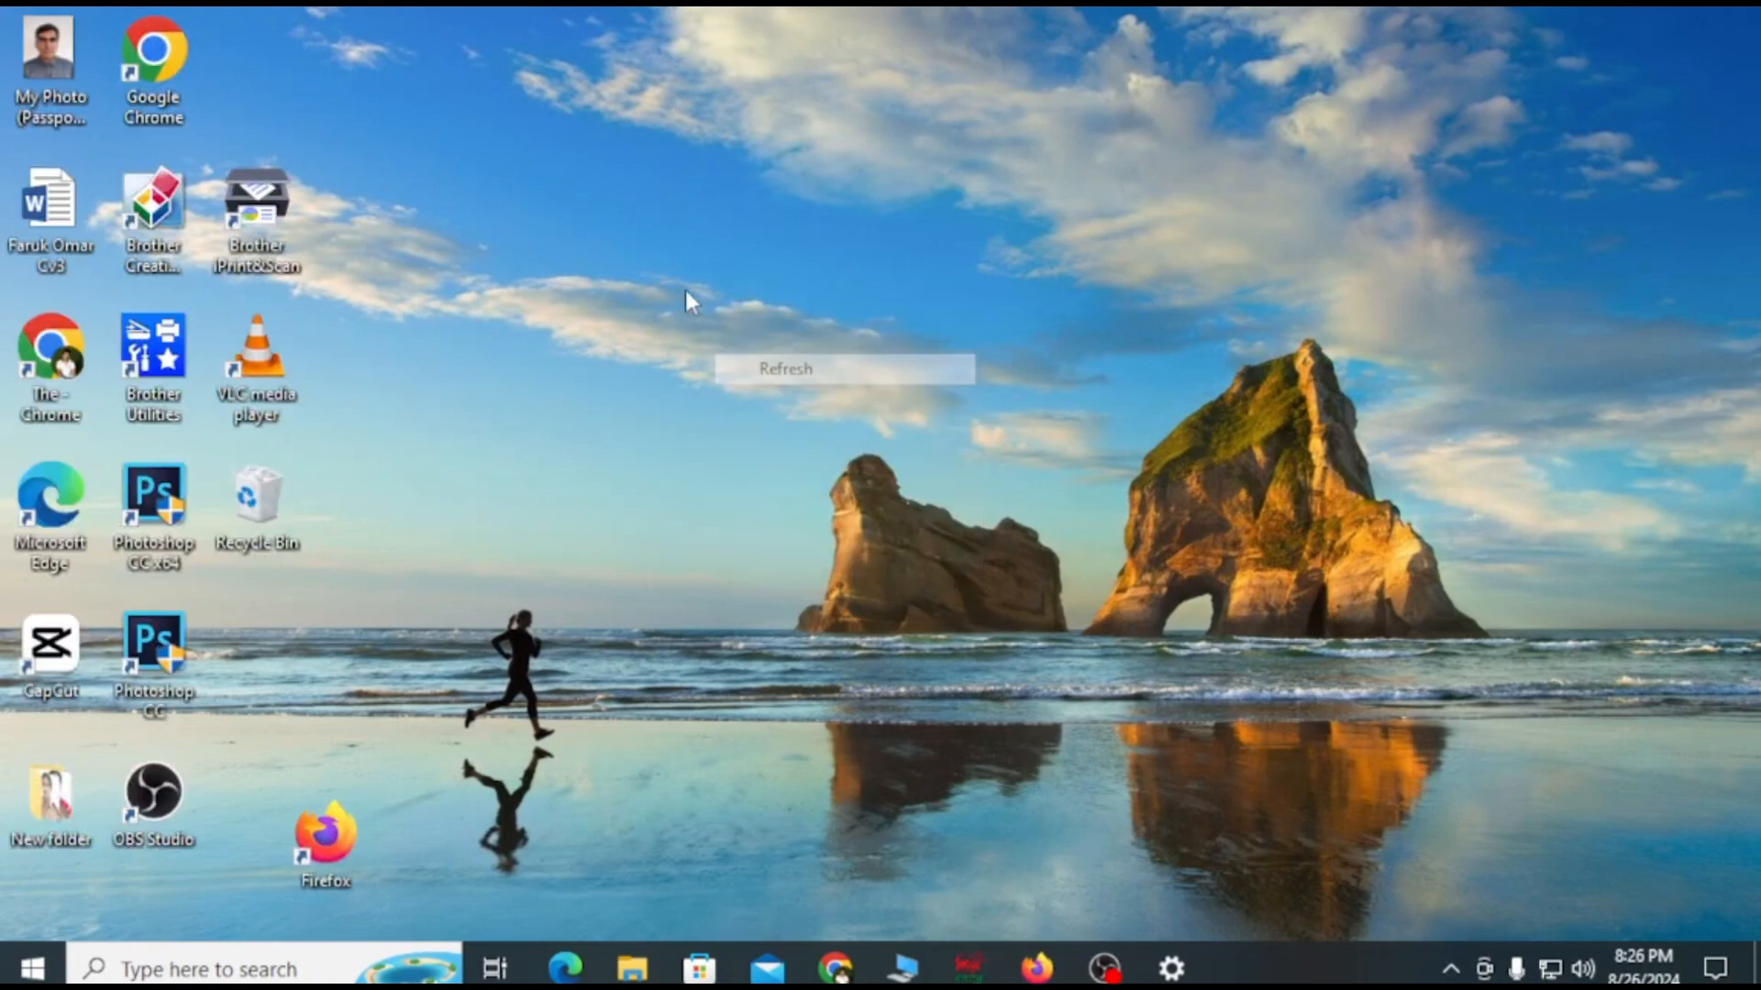
pyautogui.rightClick(684, 286)
pyautogui.click(790, 376)
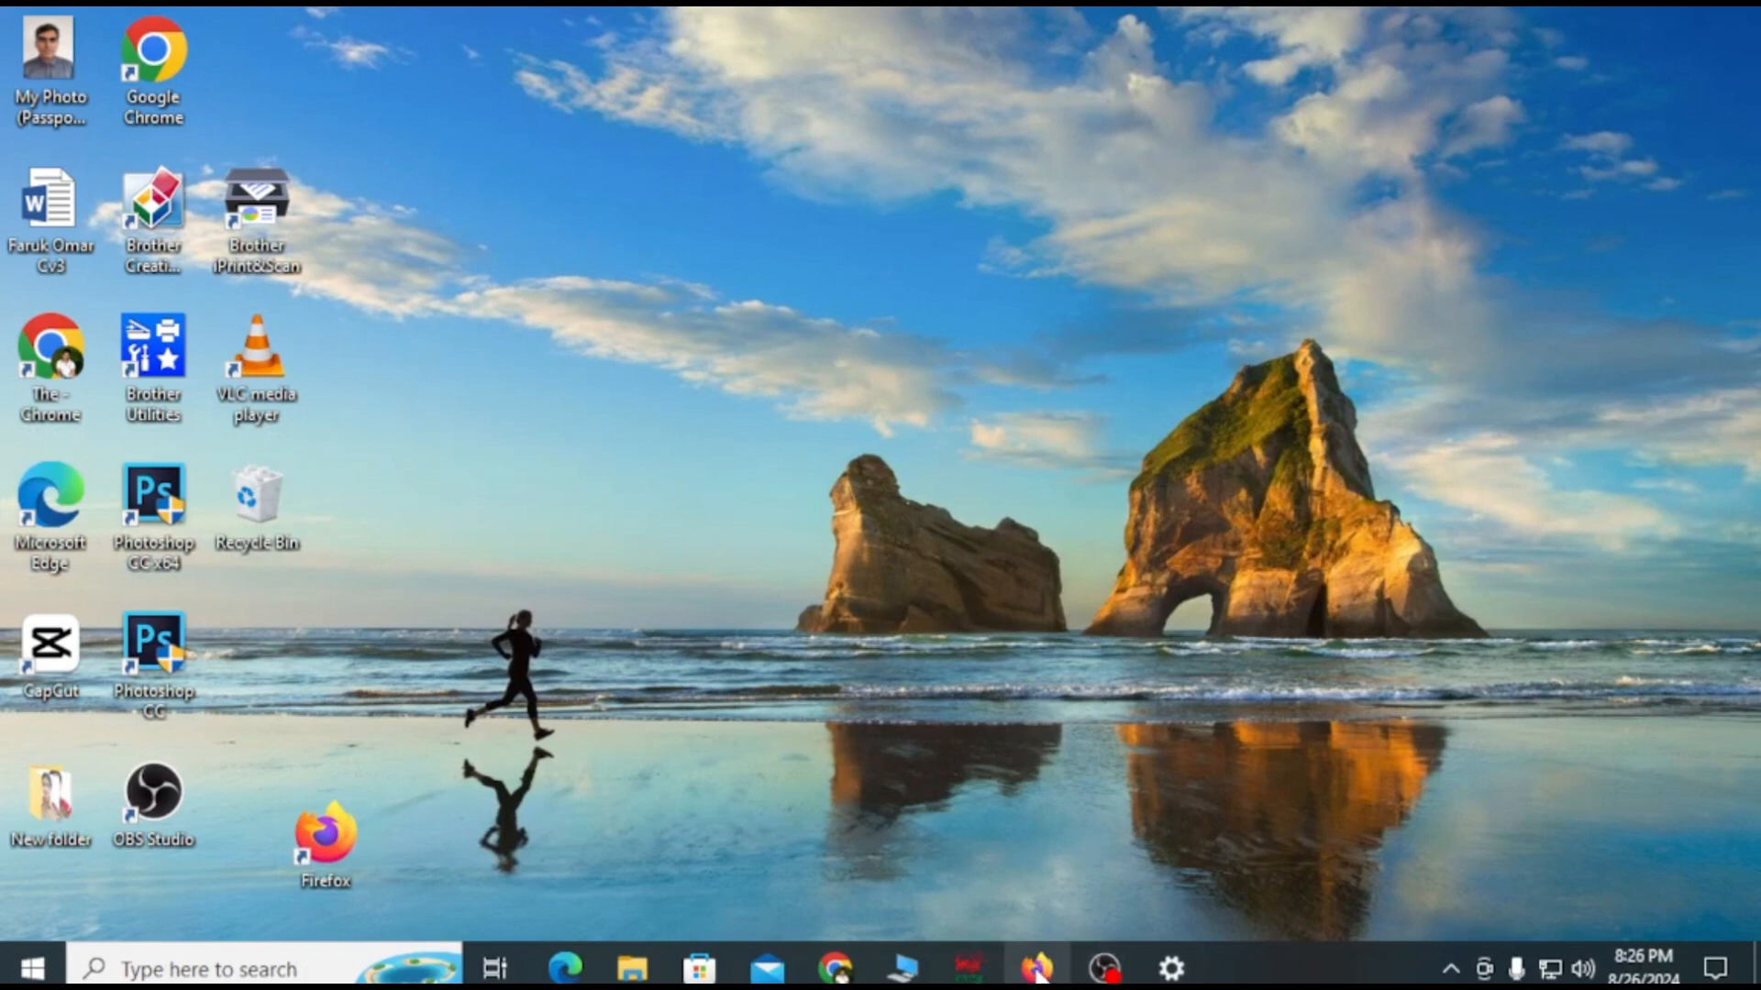
# Switch to Chrome and check the text clarity on the YouTube page and the reloaded Gmail message, minimizing the browser when done
pyautogui.click(835, 968)
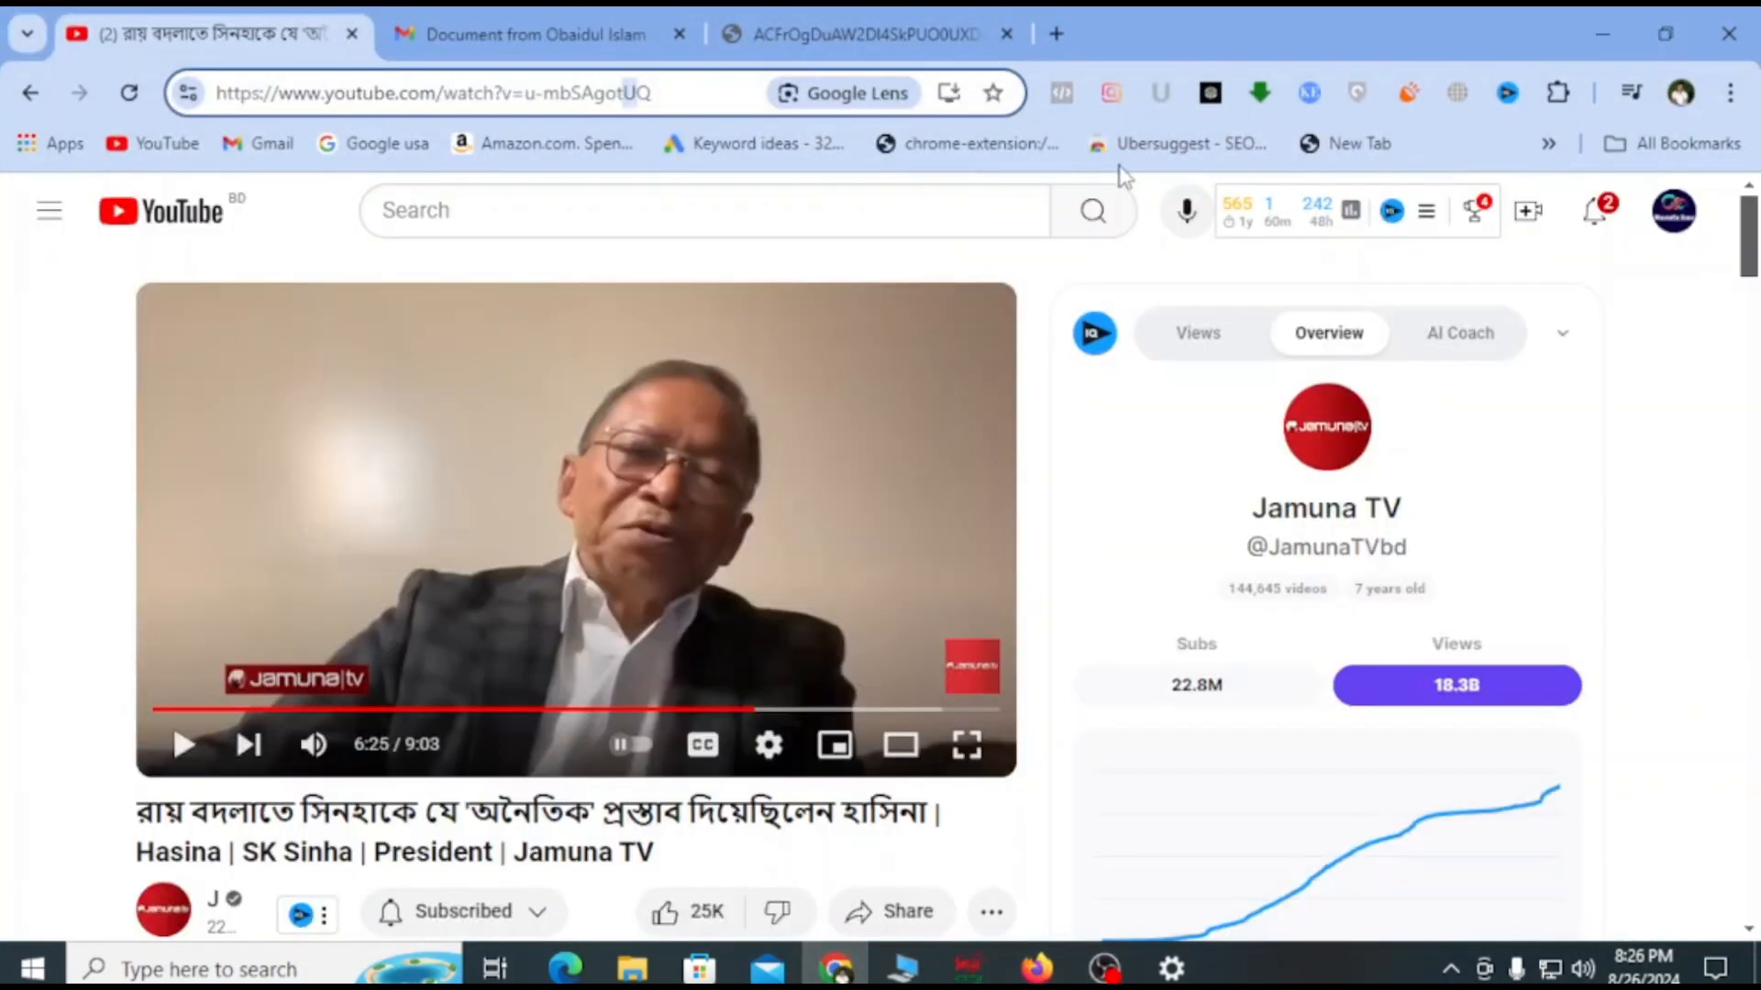
pyautogui.click(520, 33)
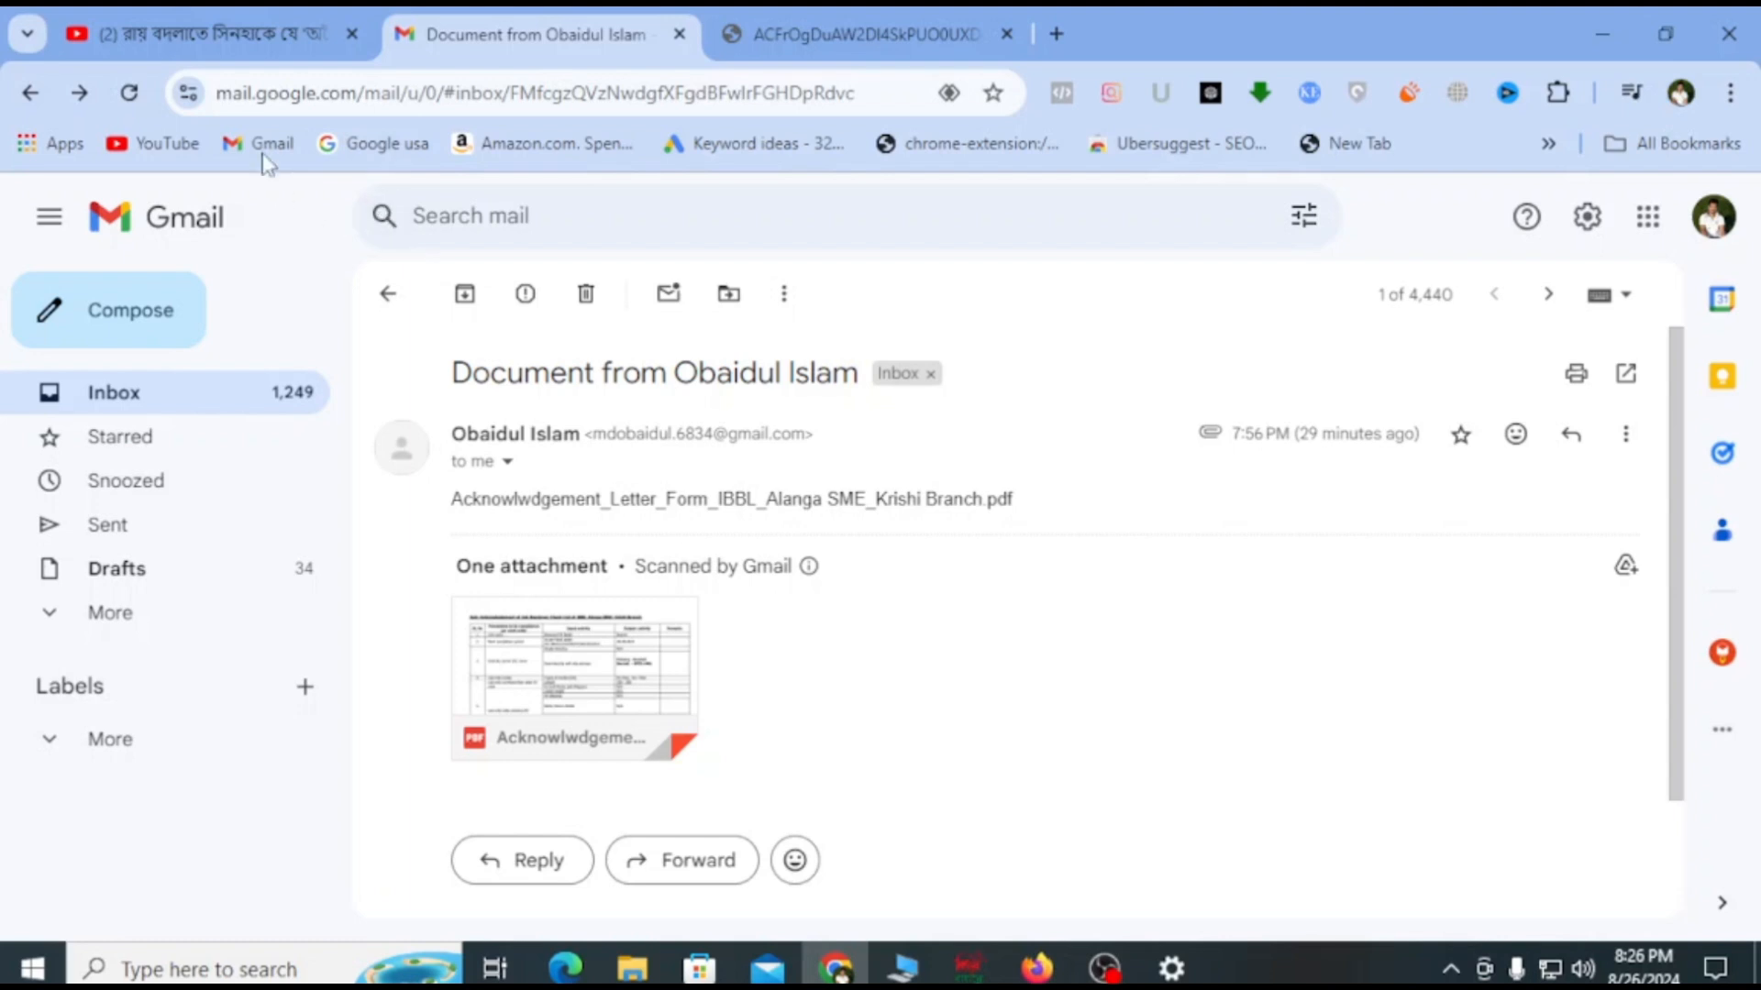
pyautogui.click(130, 93)
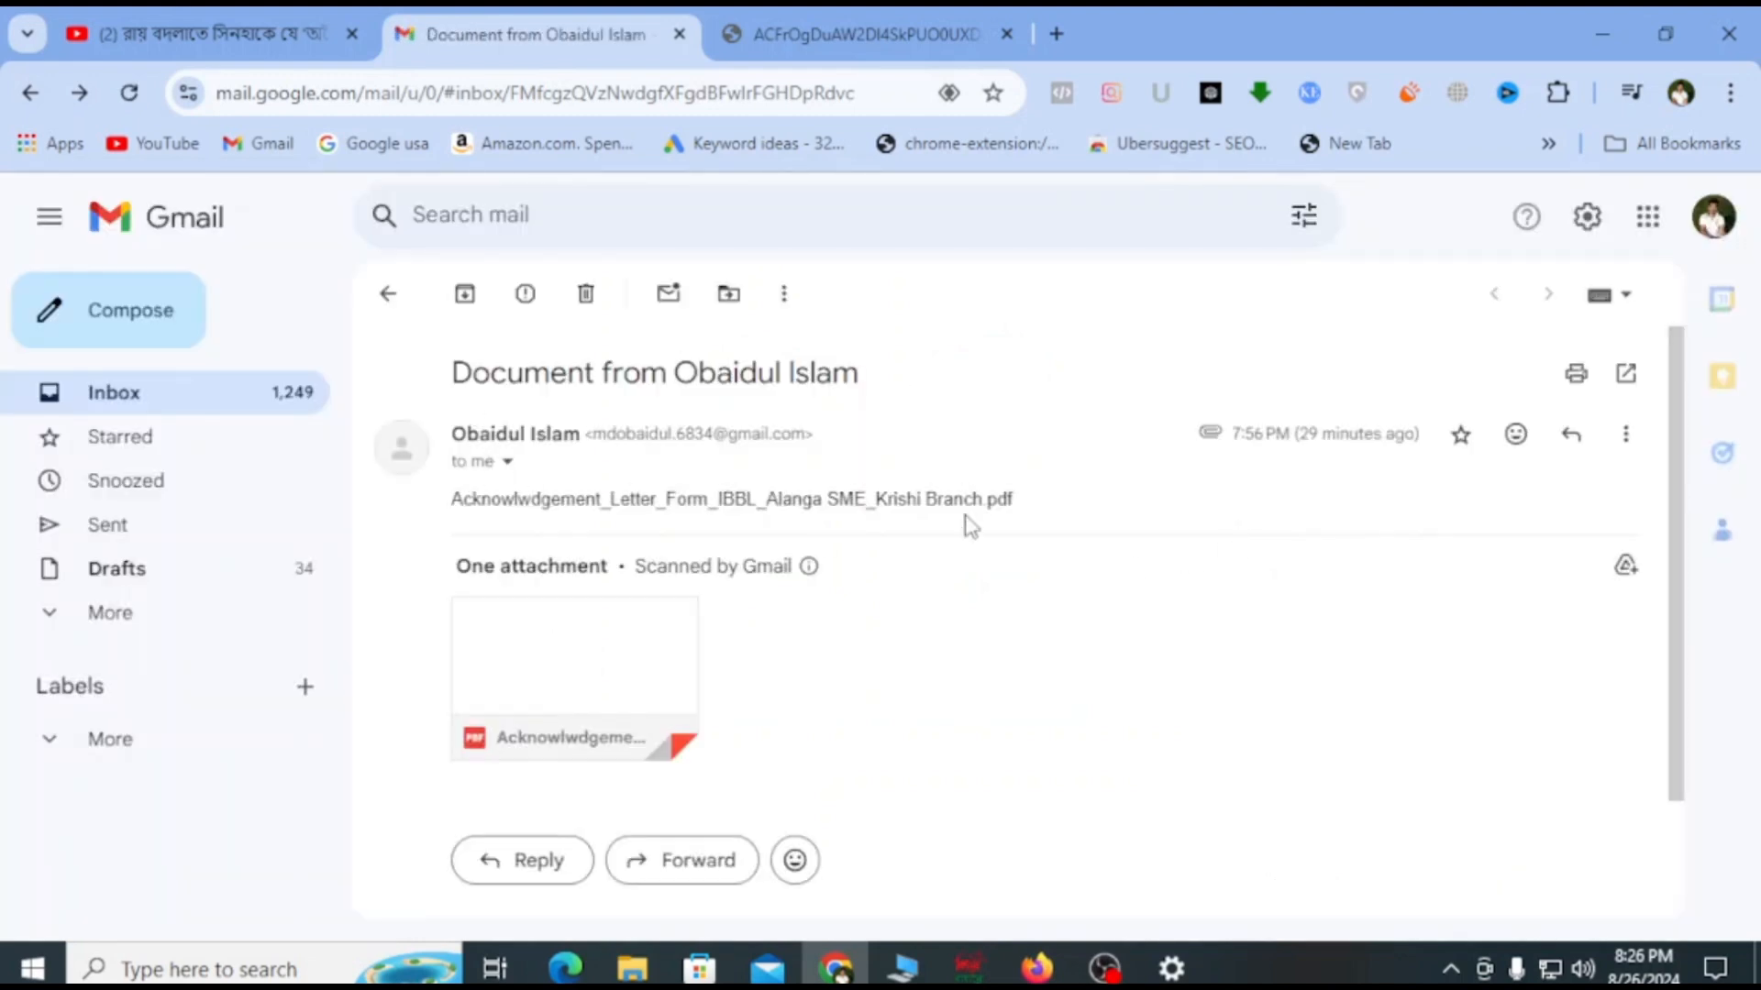
pyautogui.click(1602, 34)
# Switch to File Explorer and open This PC to check the clarity of its folder and drive labels
pyautogui.rightClick(801, 314)
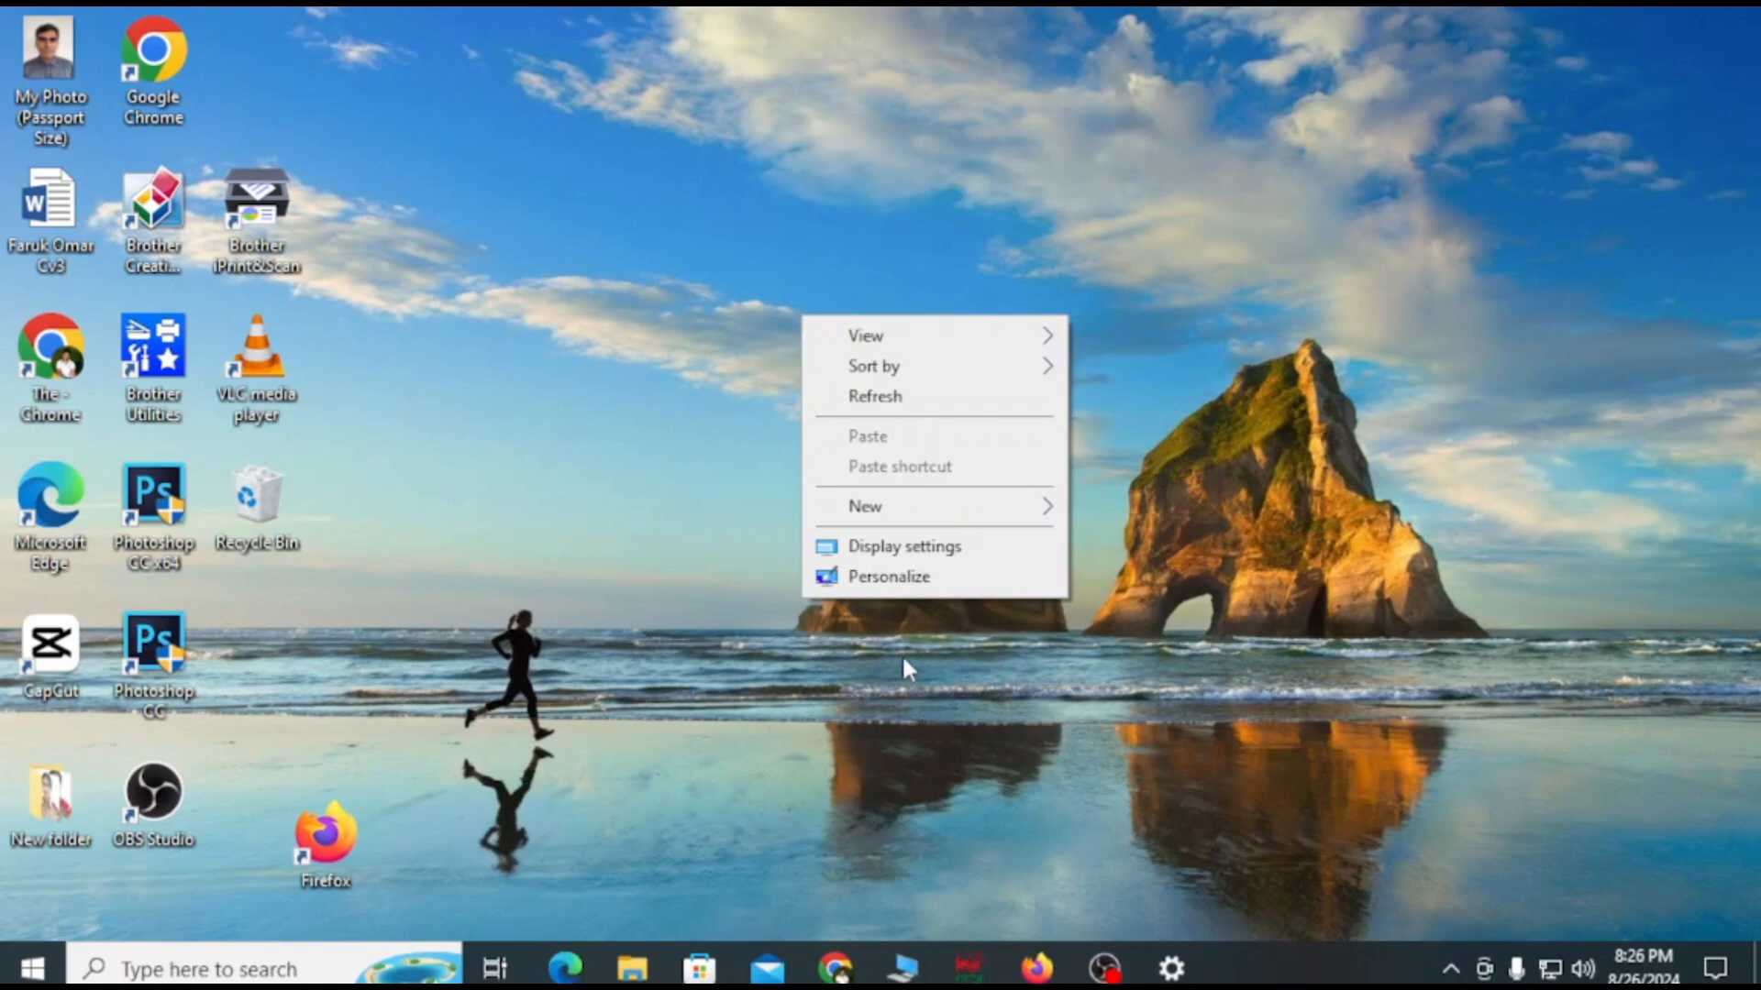
pyautogui.click(633, 969)
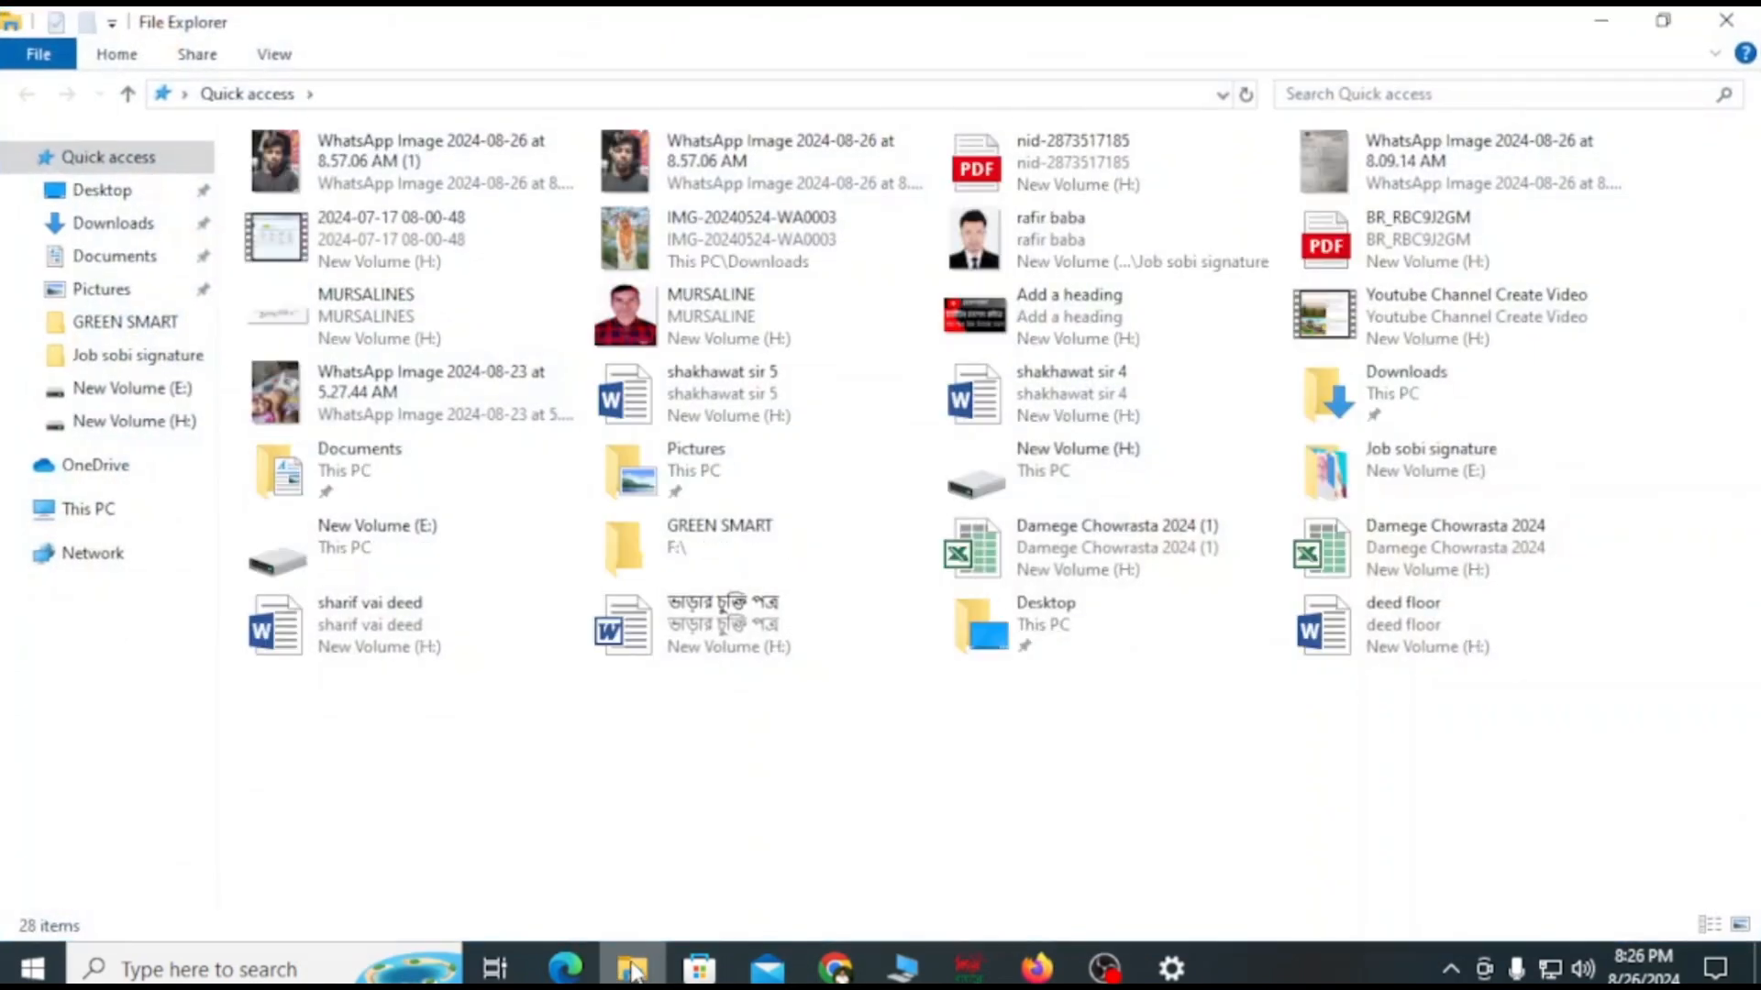
pyautogui.click(110, 512)
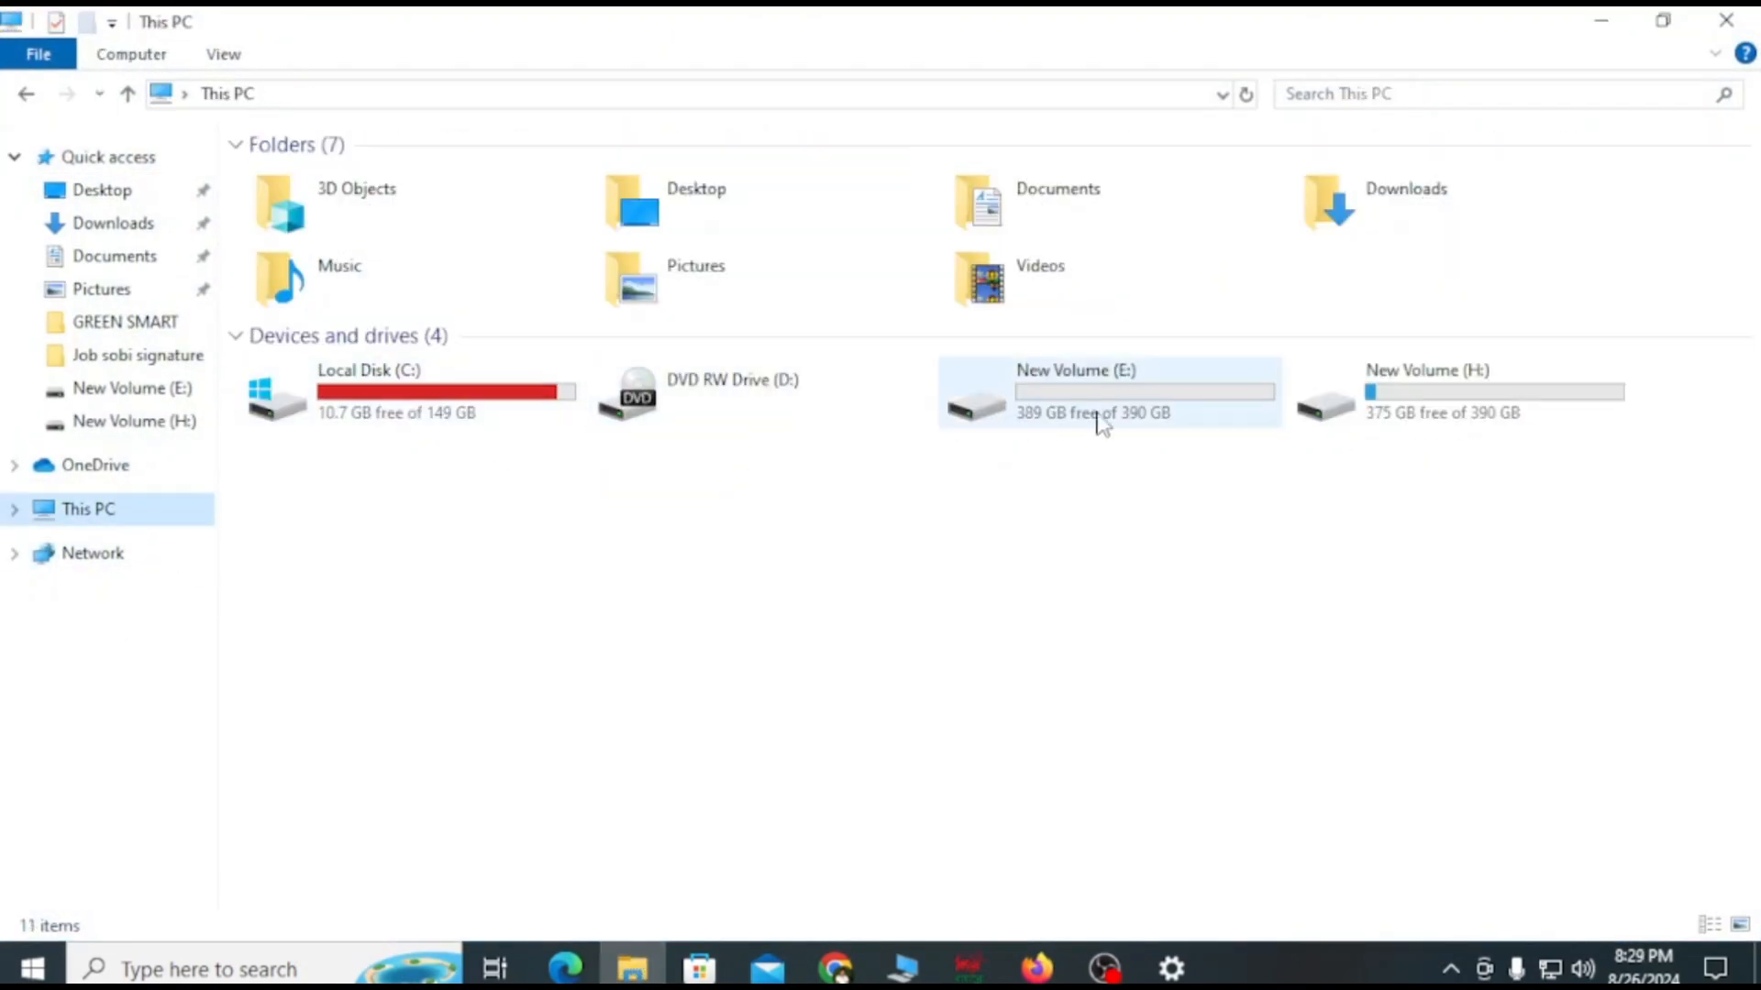